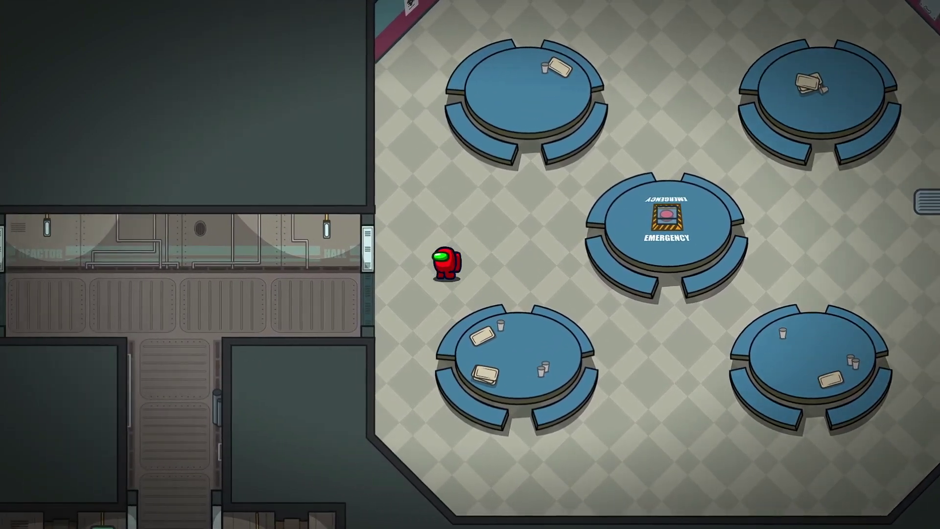
key(a)
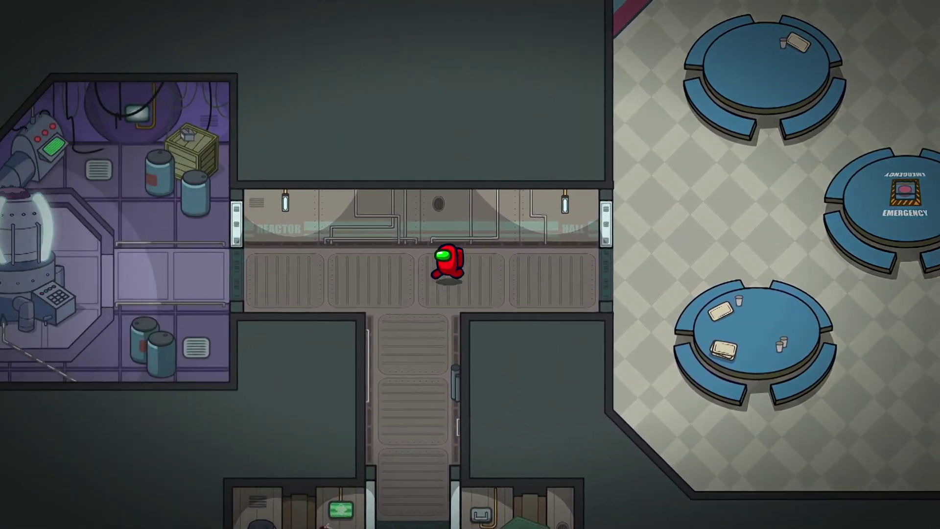
key(a)
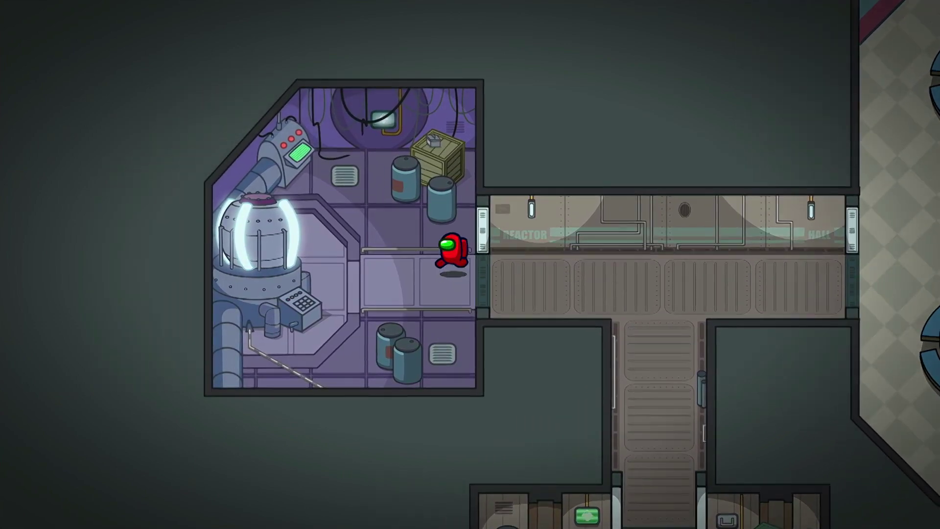
key(a)
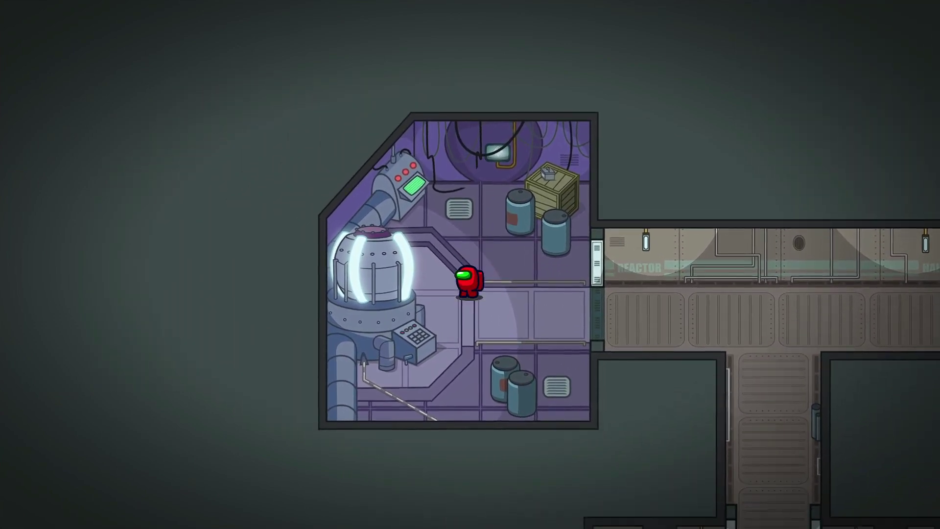
key(d)
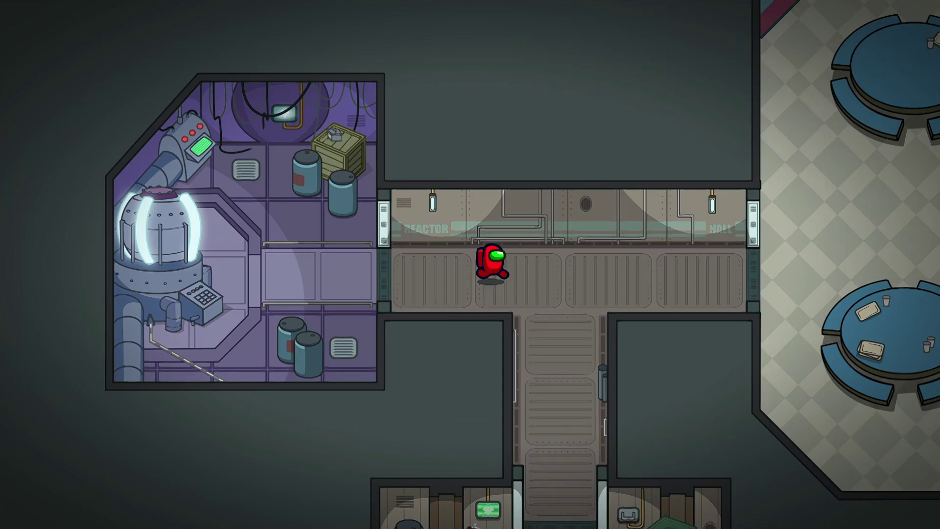
key(s)
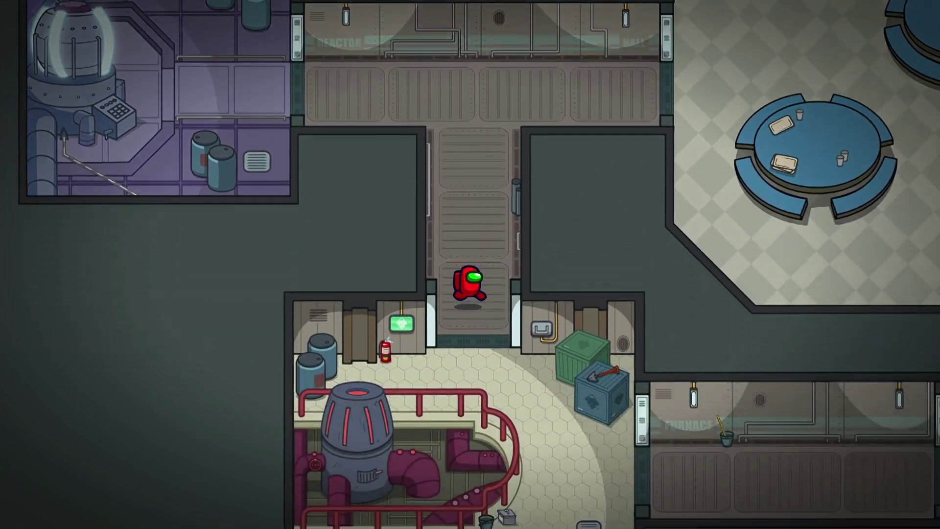
key(d)
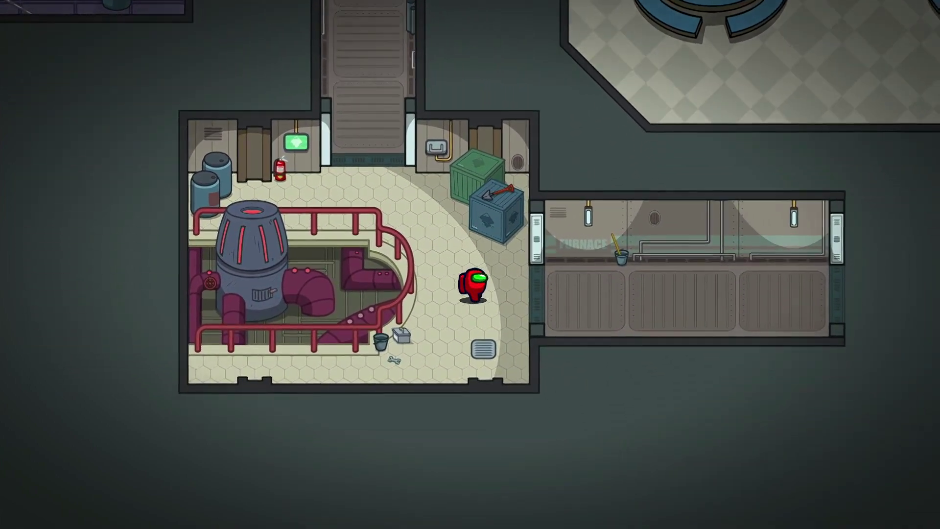
key(d)
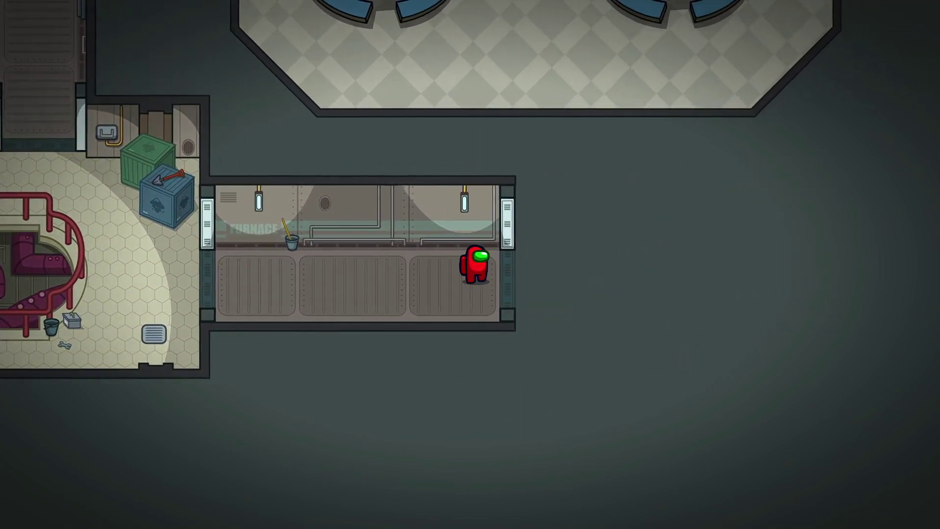
key(a)
key(a)
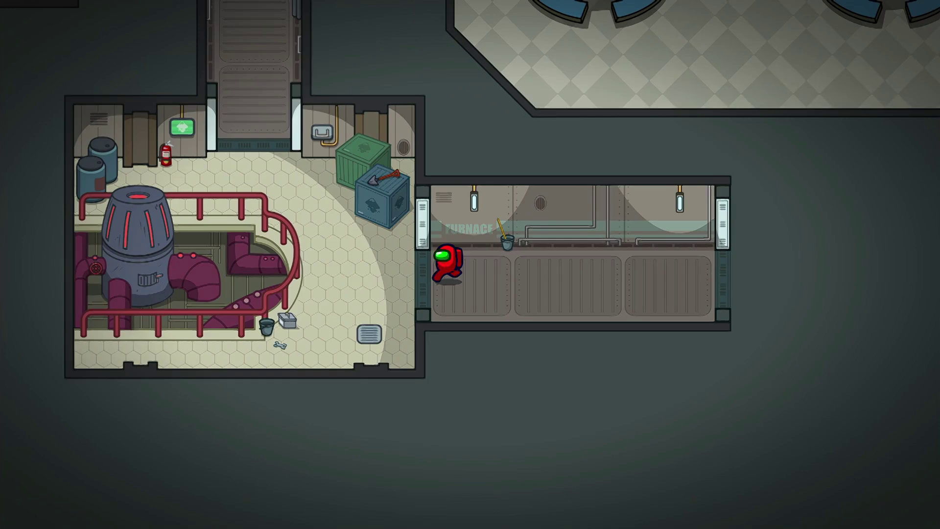
key(s)
key(a)
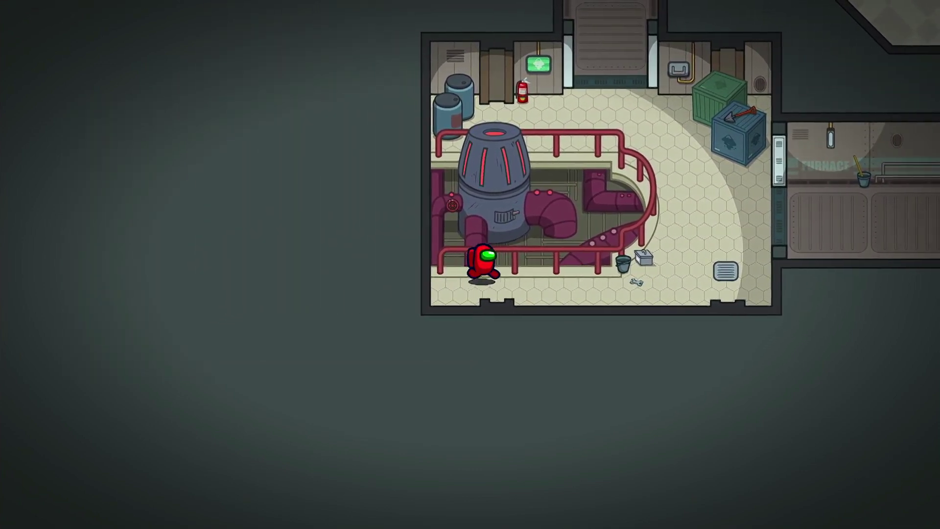
key(d)
key(w)
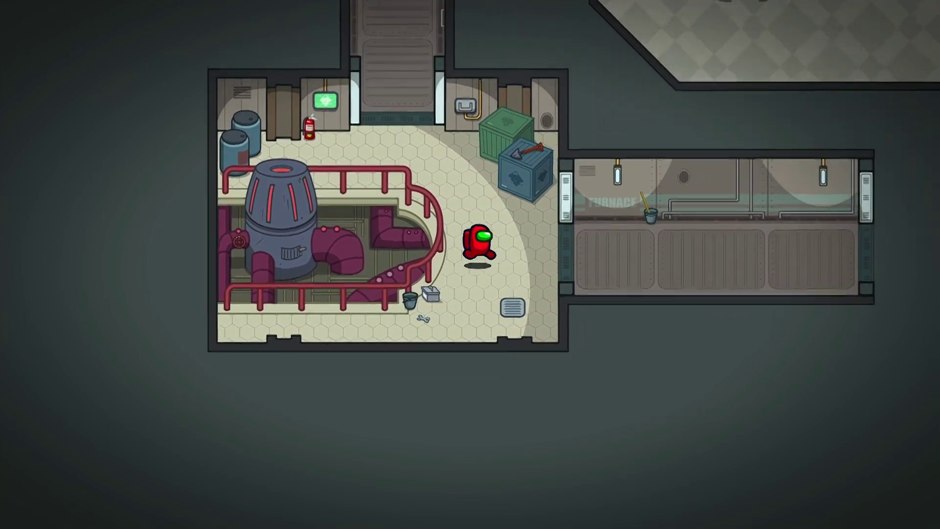
key(w)
key(a)
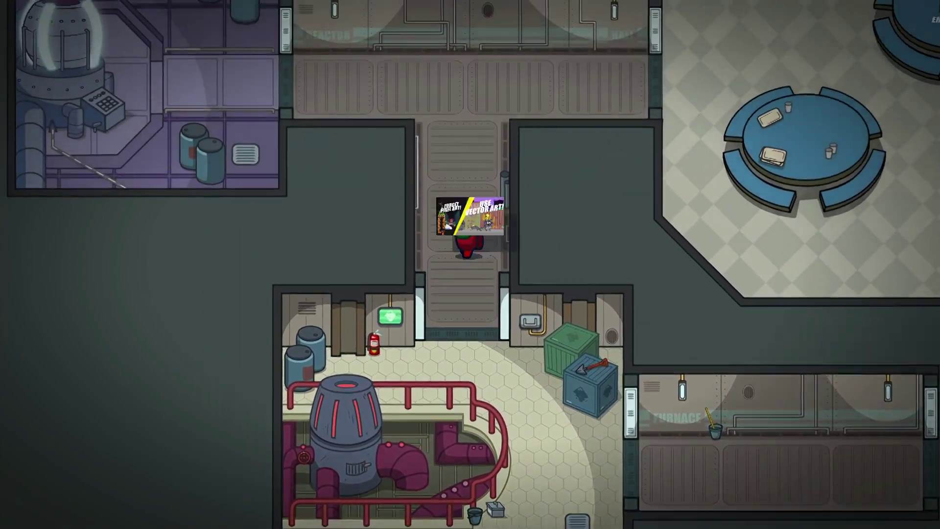
key(w)
key(a)
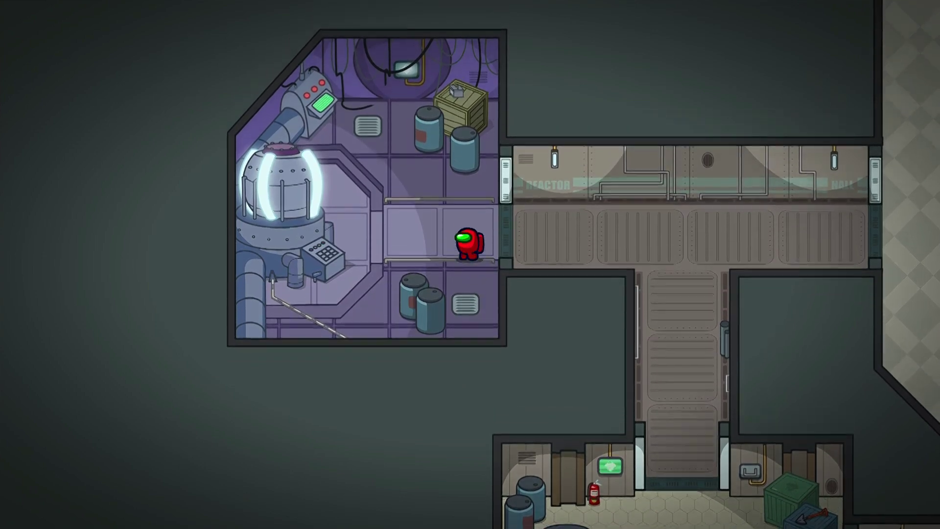
key(d)
key(d)
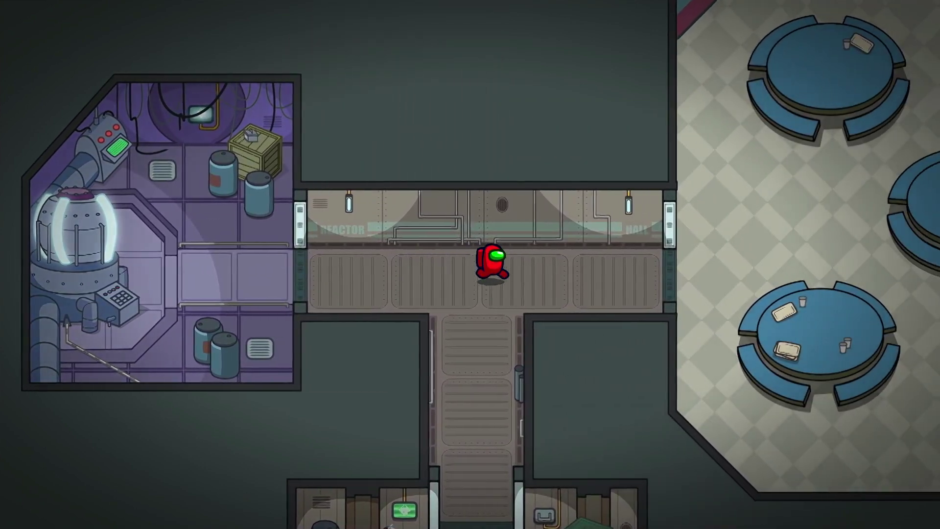
key(d)
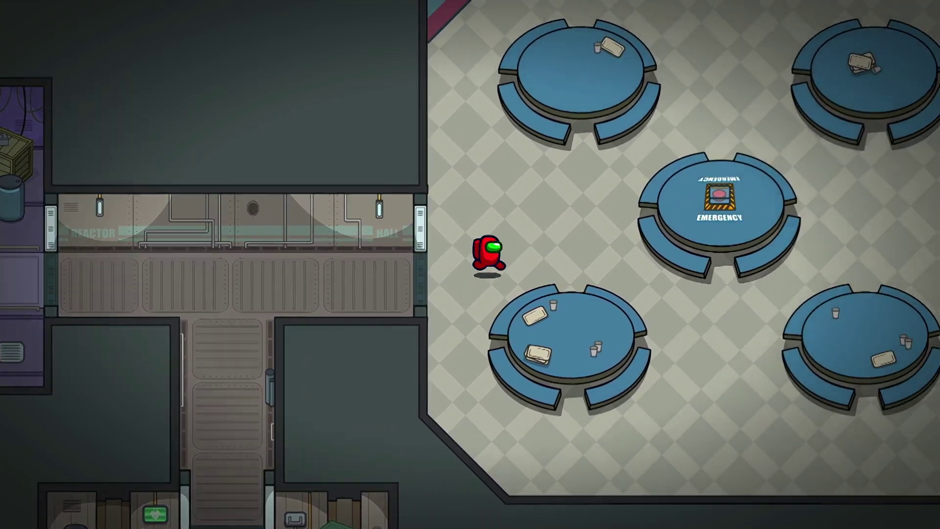
key(d)
key(s)
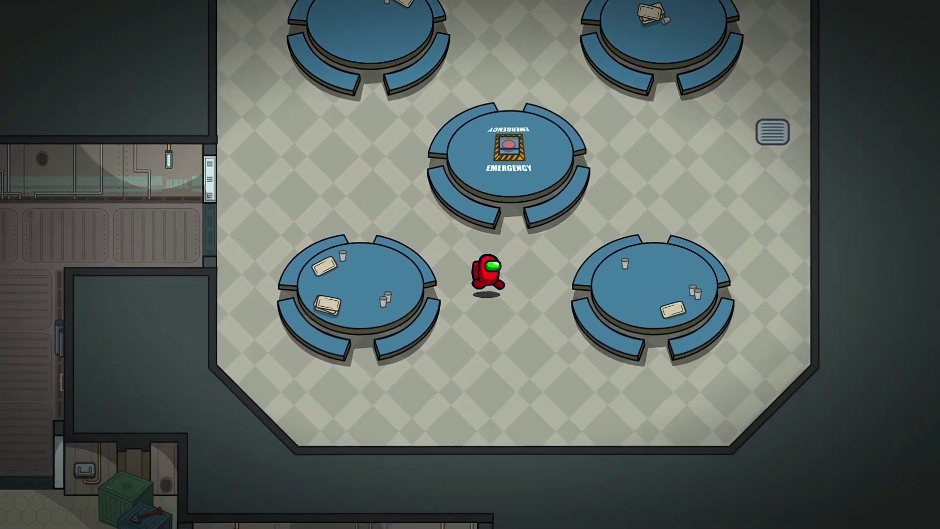
key(w)
key(d)
key(w)
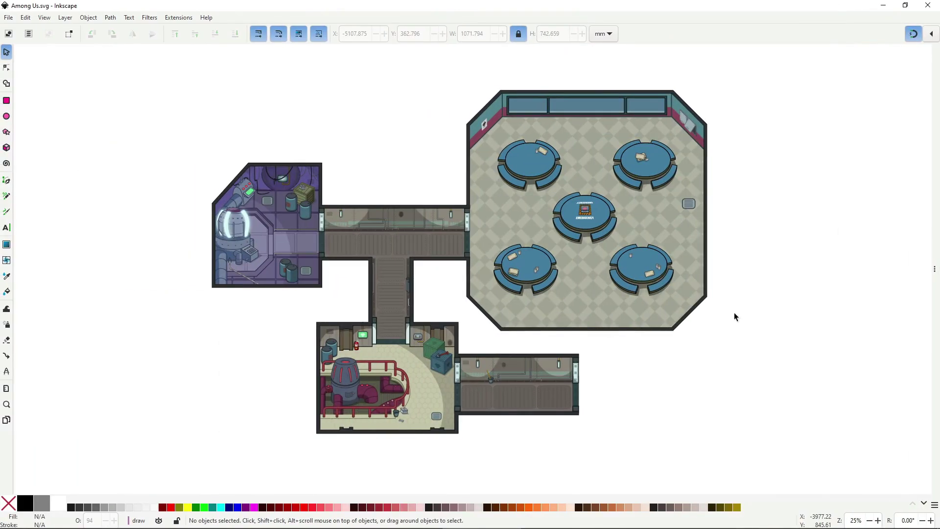
Step: Examine the vector map's cafeteria, connecting corridors, reactor and furnace rooms up close
scroll(592, 207, up, 2)
key(space)
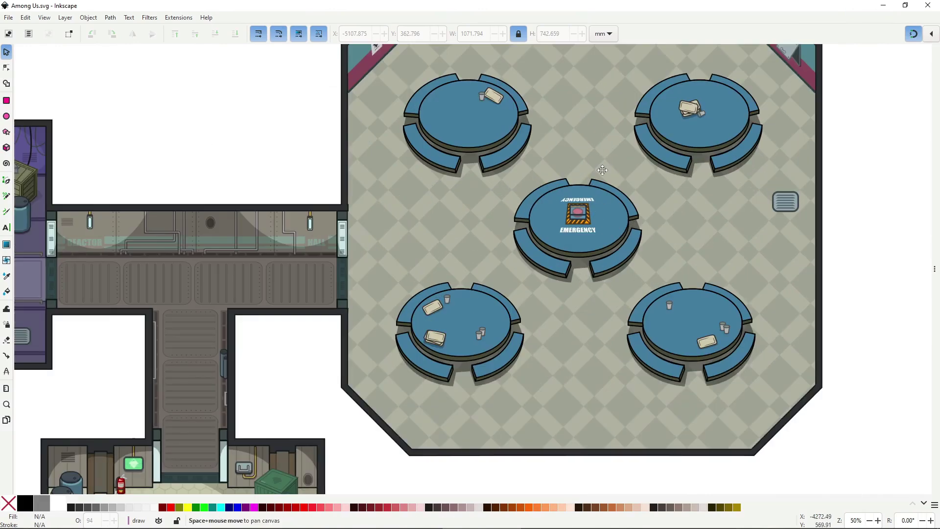
drag(603, 170, 583, 244)
drag(250, 368, 446, 300)
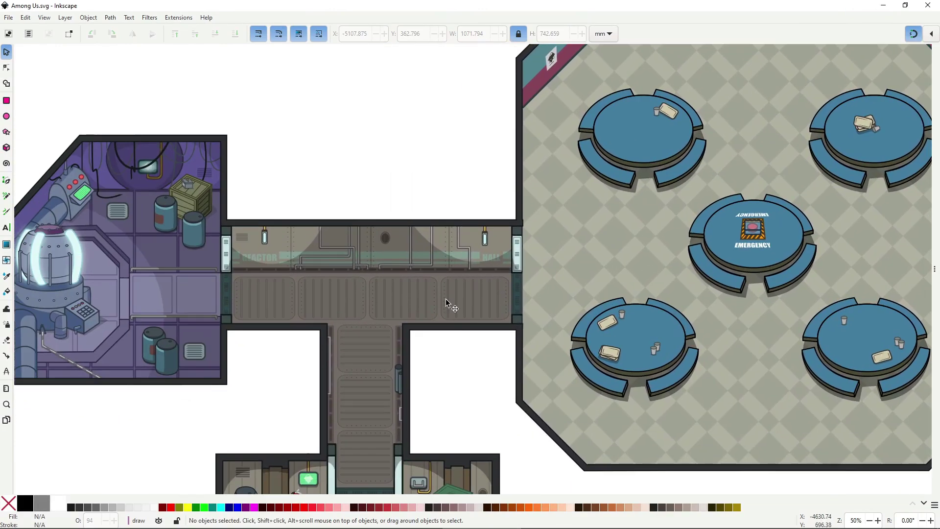
drag(370, 352, 427, 296)
drag(514, 375, 447, 231)
drag(723, 144, 633, 352)
scroll(420, 326, down, 2)
drag(420, 326, 488, 259)
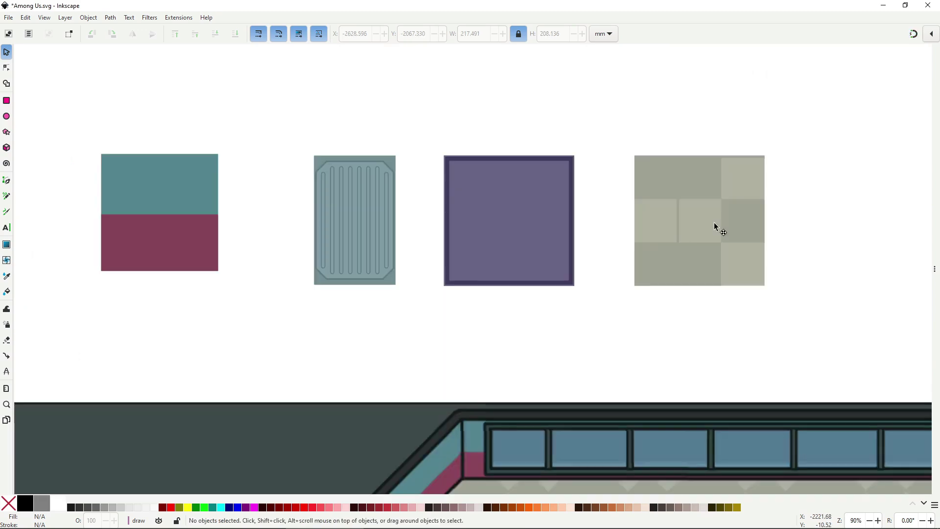
Step: Fill the central octagonal floor shape with the grey-beige tile pattern
click(88, 18)
mouse_move(220, 170)
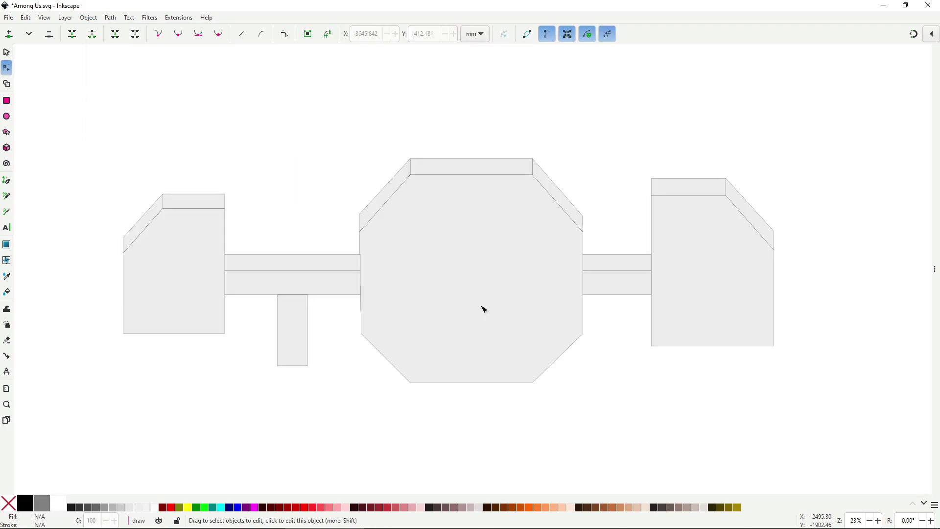
key(ctrl+shift+f)
click(804, 72)
click(865, 87)
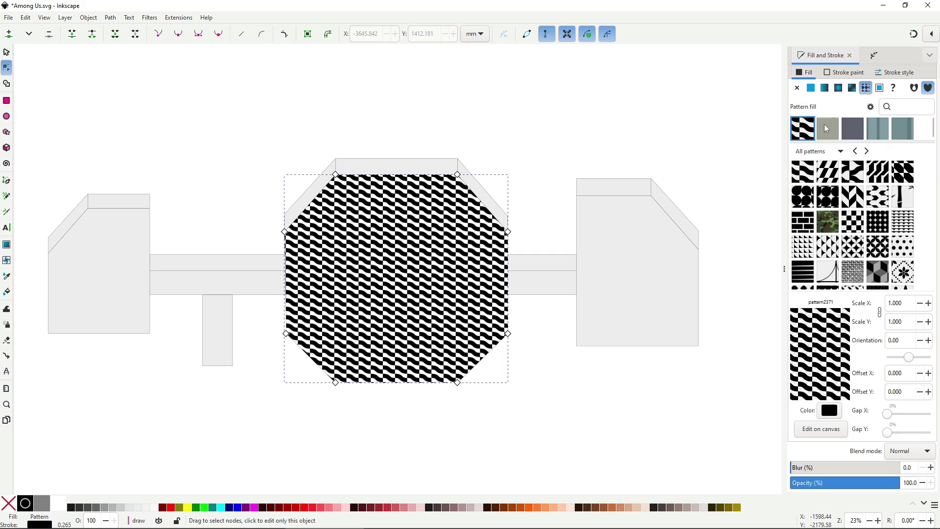
click(828, 128)
Step: Edit the octagonal floor's pattern on canvas, shrinking the tiles and rotating them into a diagonal checker layout
click(821, 429)
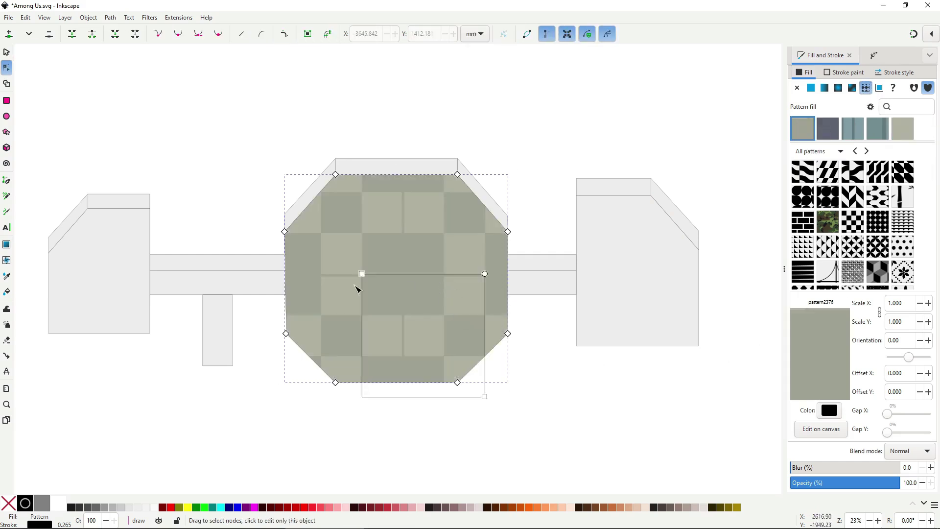
drag(362, 273, 348, 222)
drag(472, 345, 380, 255)
drag(380, 220, 369, 244)
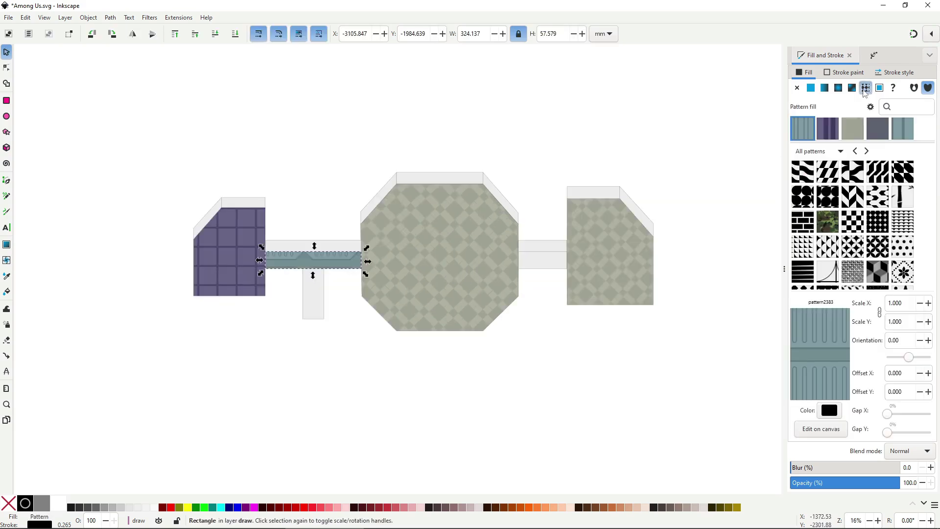
Step: Shrink and align the teal panel pattern on the horizontal corridor floor so one row of panels spans its height
scroll(241, 265, up, 3)
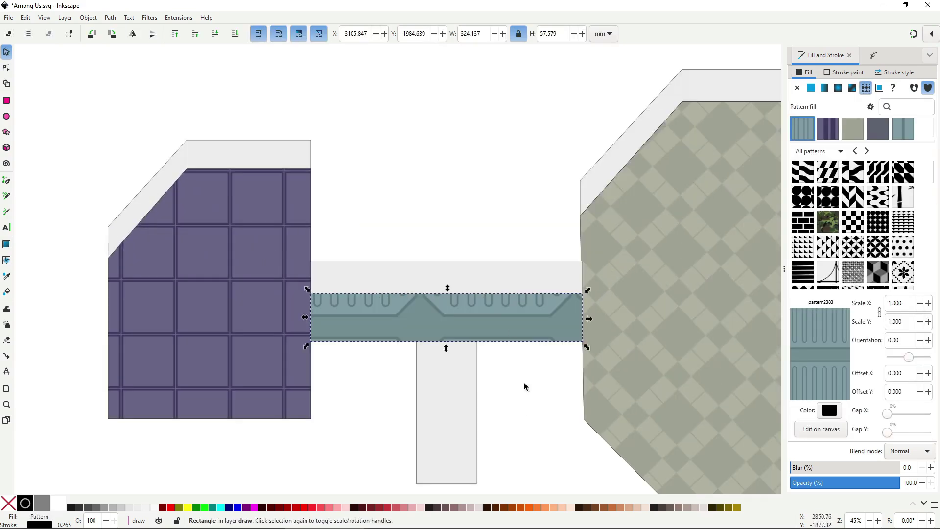
key(n)
drag(404, 301, 399, 292)
scroll(398, 293, down, 4)
drag(552, 458, 441, 250)
Step: Fill the vertical corridor with the teal panel pattern, scaled to about 0.181 and rotated so the panels lie sideways
click(443, 271)
click(866, 88)
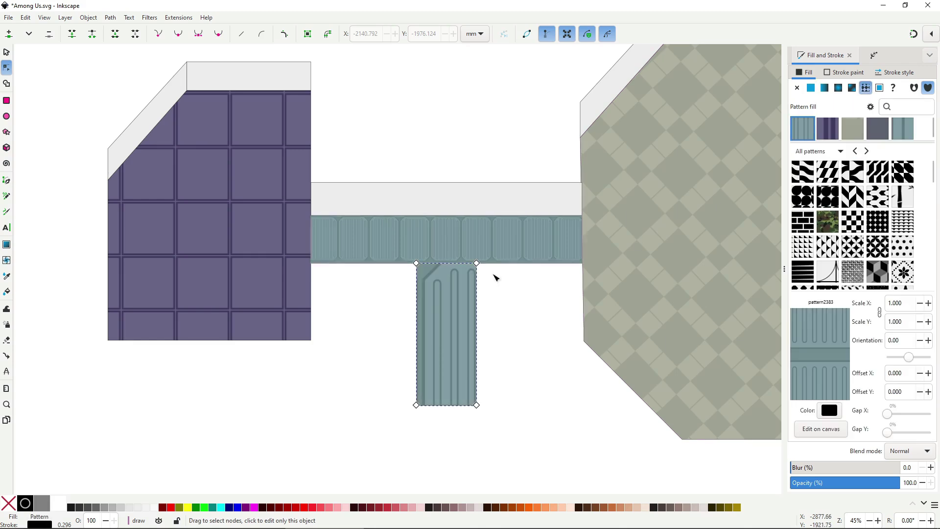
scroll(518, 373, down, 4)
drag(580, 441, 453, 241)
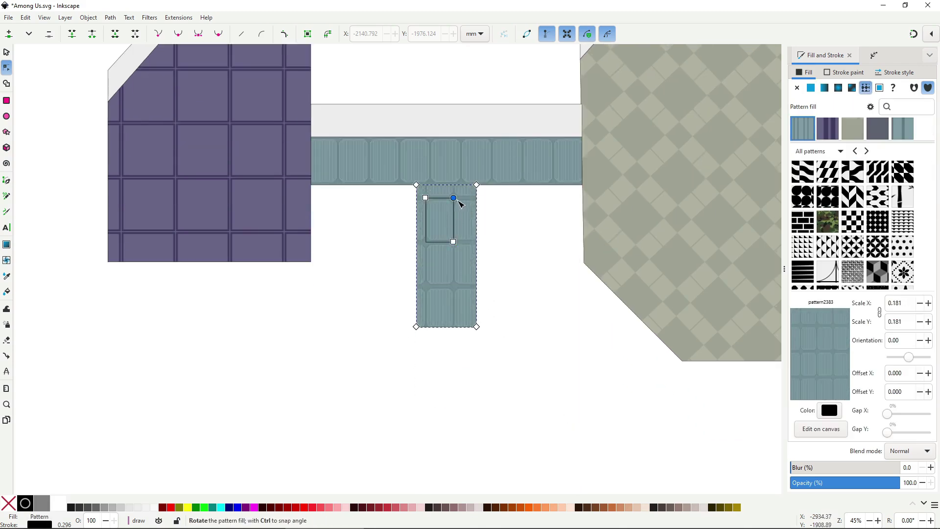
drag(453, 197, 475, 223)
click(506, 231)
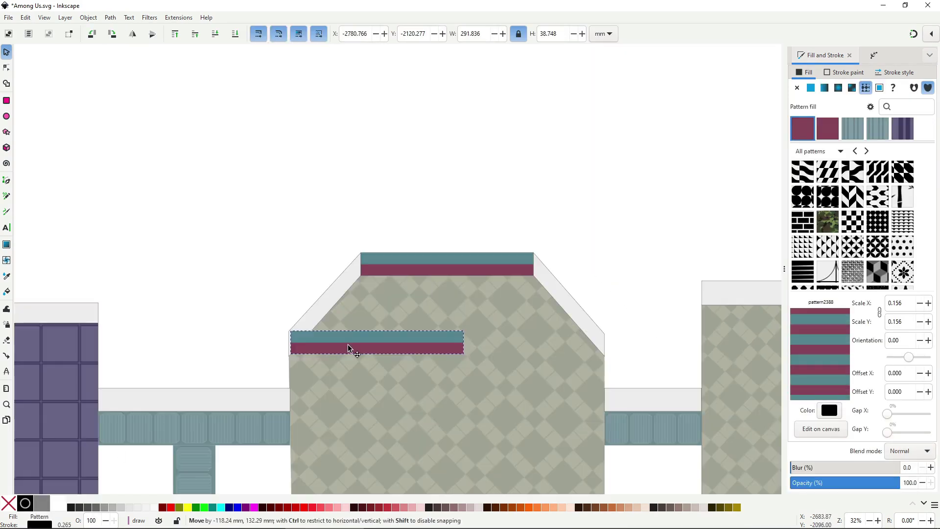
Step: Skew the copied teal-and-maroon wall strip to follow the octagonal room's left slanted wall
key(n)
drag(443, 316, 359, 242)
key(s)
click(376, 347)
scroll(313, 284, up, 2)
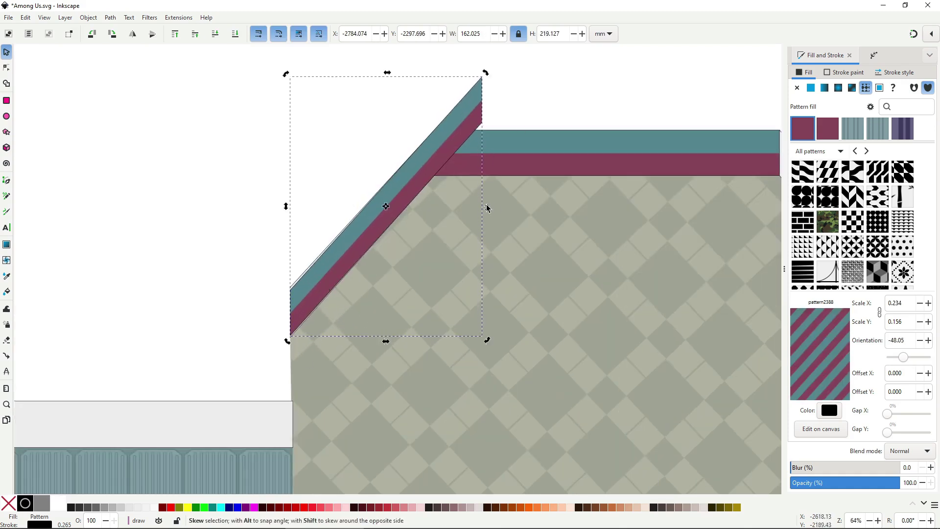
Step: Move the slanted strip's two upper end nodes to meet the corner of the horizontal wall strip
key(n)
drag(484, 126, 441, 175)
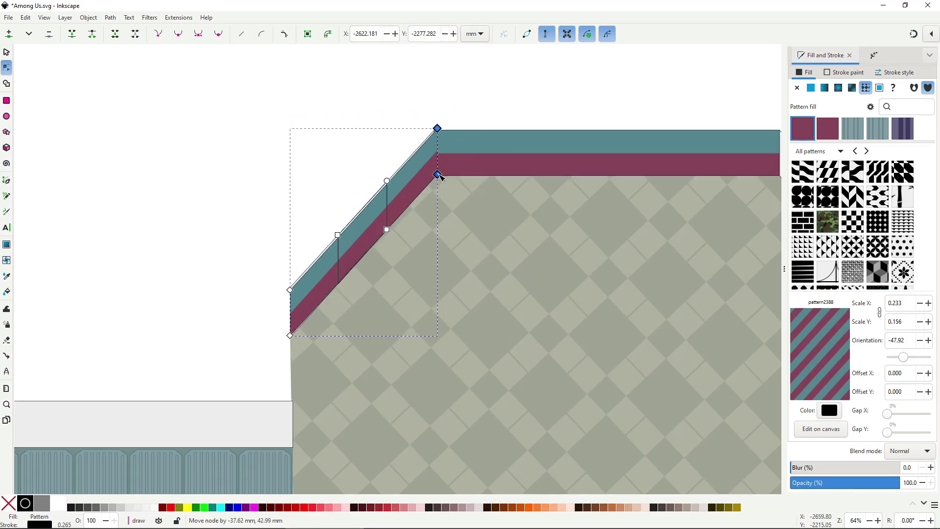
key(s)
click(537, 297)
Step: Duplicate the slanted wall strip and mirror it horizontally onto the room's opposite slanted wall
scroll(402, 262, down, 2)
click(386, 257)
key(ctrl+d)
drag(386, 259, 627, 248)
key(h)
Step: Adjust the mirrored strip's lower corner node to fit the edge of the octagonal room
key(n)
scroll(663, 313, up, 2)
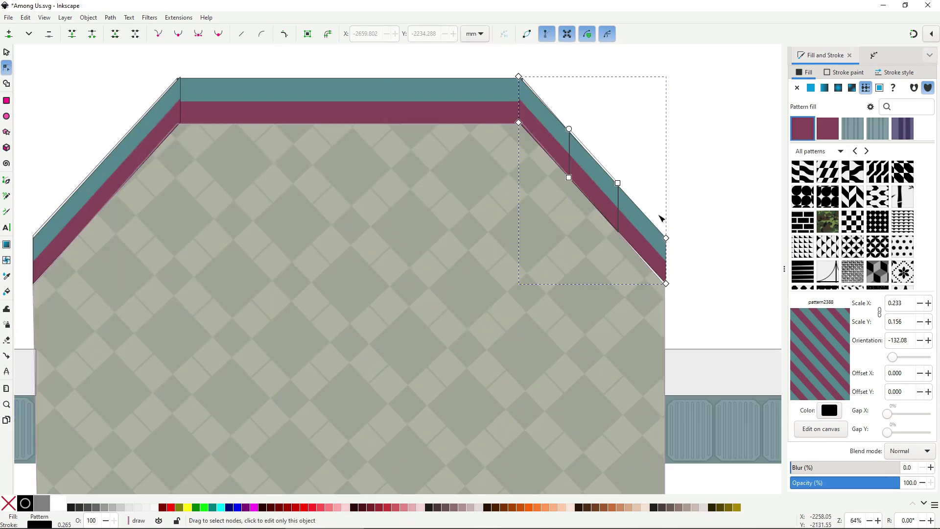
drag(666, 286, 666, 288)
key(s)
key(Escape)
scroll(666, 340, down, 3)
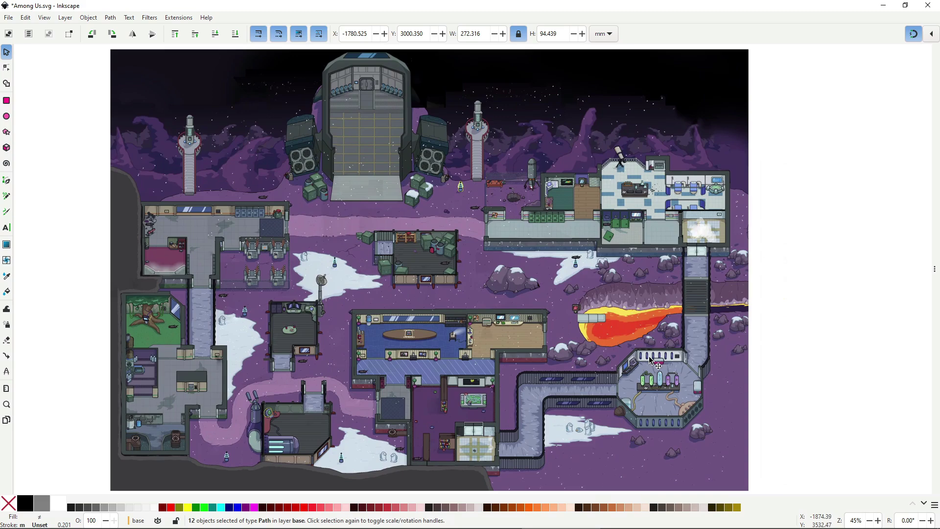
Step: Set the jagged blue pattern's vertical gap to 480%, scaling it to about 0.247 by 0.324 along the rectangle's lower half
scroll(556, 255, up, 5)
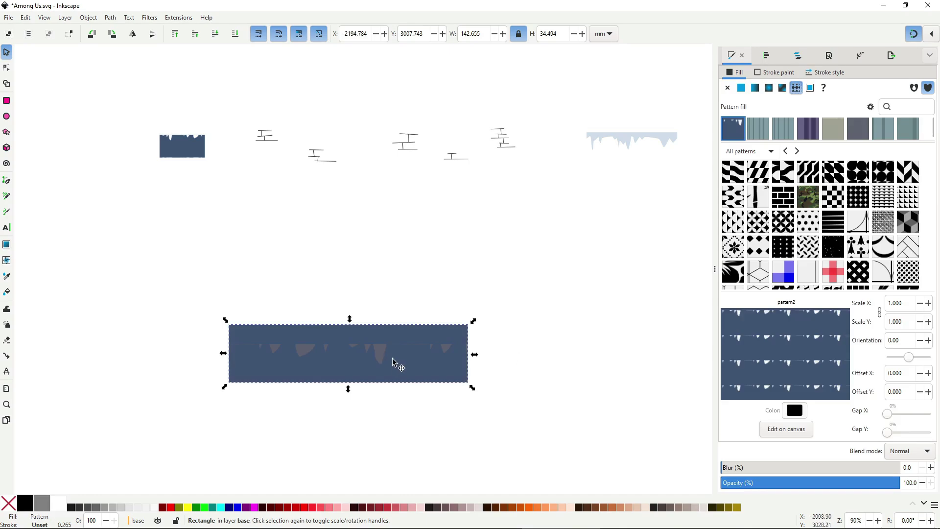
key(n)
drag(320, 277, 282, 356)
scroll(377, 294, down, 4)
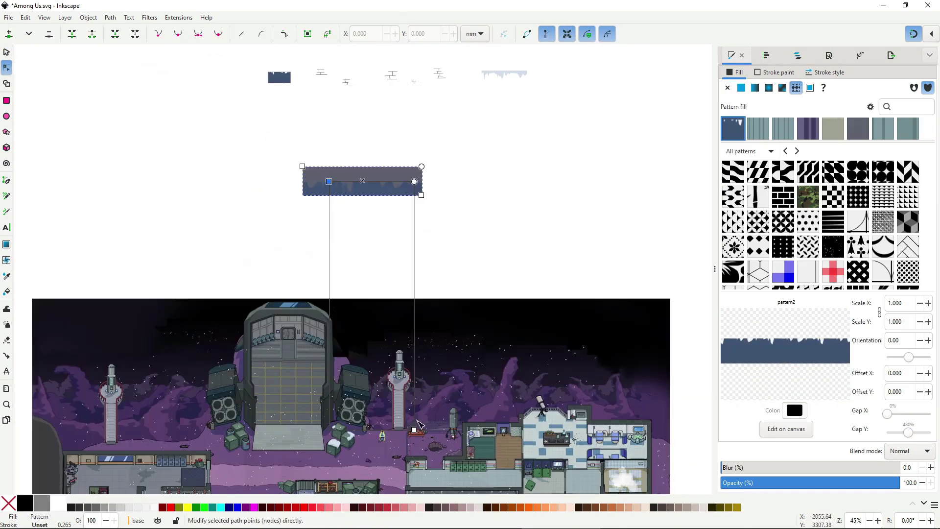
drag(414, 431, 329, 401)
scroll(361, 187, up, 3)
drag(269, 174, 269, 181)
key(s)
scroll(426, 279, down, 1)
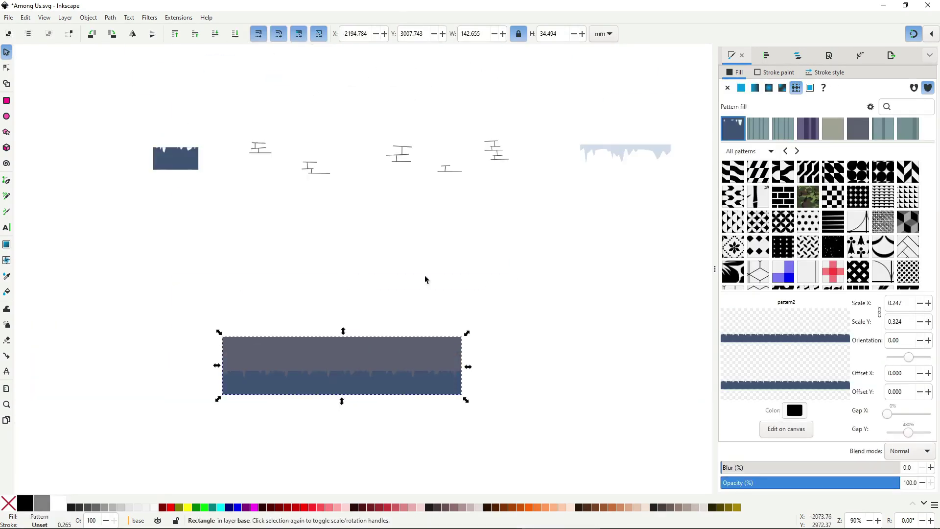
Step: Convert the brick line marks into a pattern and duplicate the blue-grey wall rectangle to carry it
click(260, 153)
key(alt+i)
click(436, 363)
key(ctrl+d)
Step: Fill the duplicated rectangle with the brick line pattern at a scale of 0.200
click(919, 303)
click(920, 303)
click(920, 305)
click(919, 306)
click(920, 306)
click(920, 306)
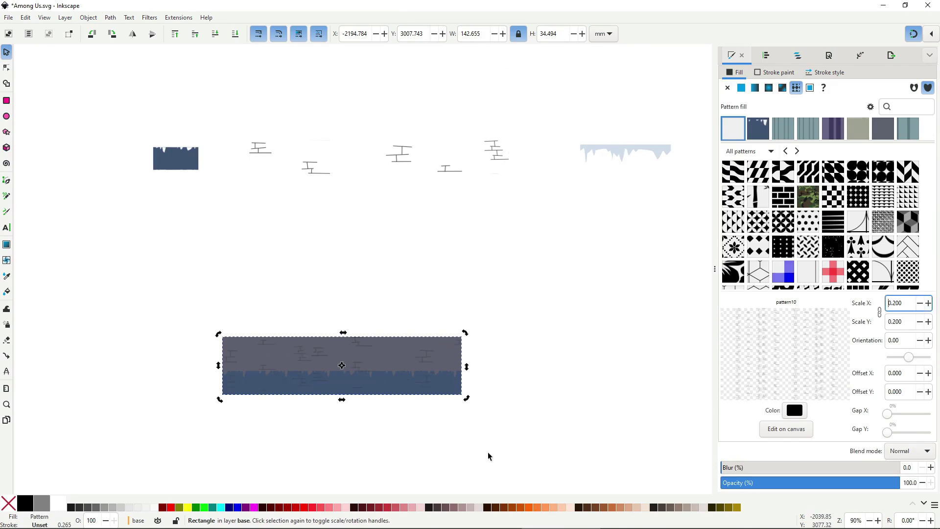
Step: Increase the brick line pattern's vertical gap and shift the pattern sideways across the wall
drag(887, 432, 910, 432)
key(n)
drag(310, 349, 327, 351)
Step: Convert the pale icicle shape into a pattern, fill the wall rectangle with it, and widen its vertical gap
click(668, 133)
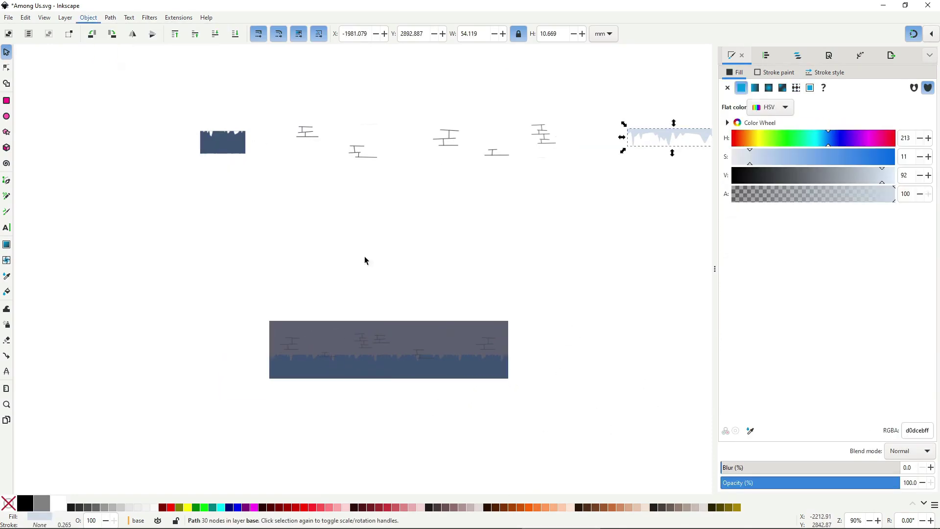
key(alt+i)
click(387, 342)
click(733, 129)
drag(888, 432, 911, 432)
Step: Move and scale down the icicle pattern so one row of small icicles runs along the wall's upper edge
drag(285, 128, 285, 321)
scroll(285, 326, down, 2)
drag(453, 378, 309, 207)
scroll(297, 136, up, 4)
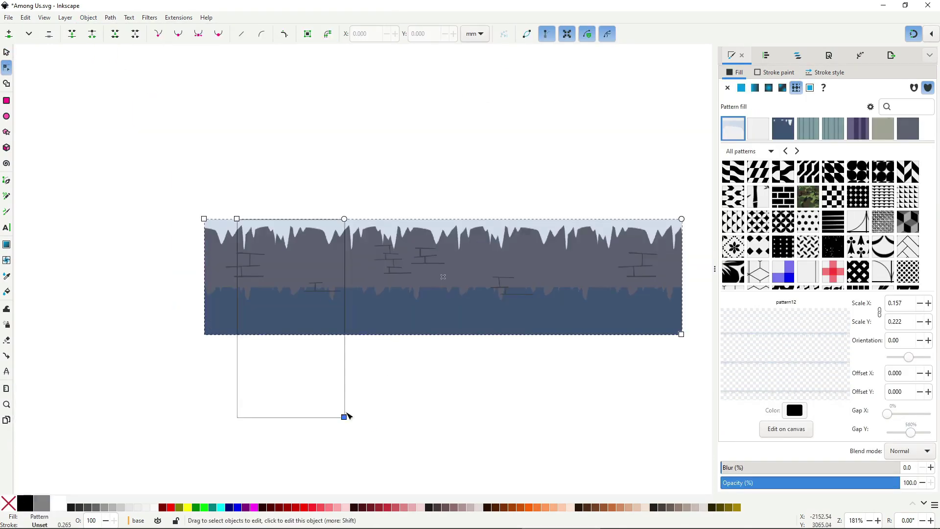
drag(346, 415, 299, 333)
scroll(253, 392, down, 1)
Step: Select the jagged blue layer beneath the others and lower its pattern slightly along the wall's base
alt+click(459, 338)
alt+click(458, 337)
drag(355, 91, 355, 97)
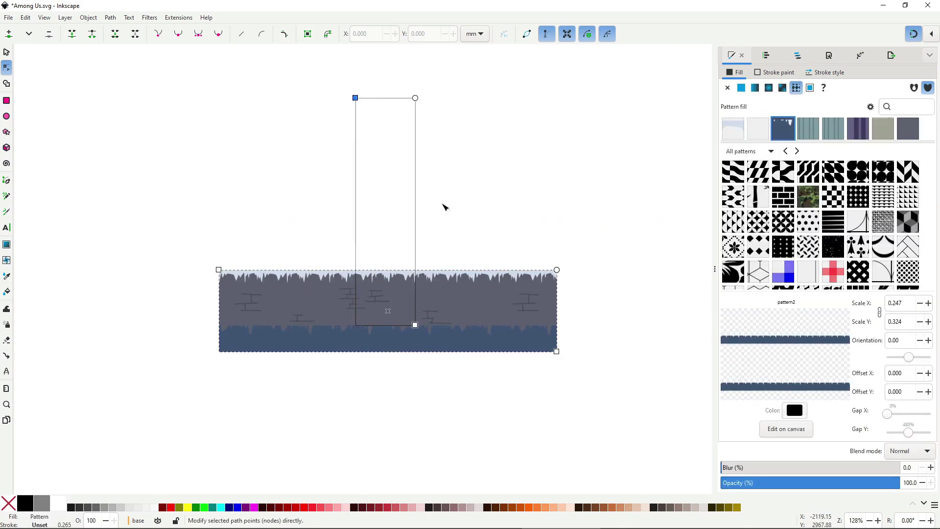
Step: Convert the stacked wall rectangles to paths and pull their lower corner outward to a total width of about 156 mm
key(s)
drag(111, 255, 487, 377)
key(ctrl+shift+c)
key(n)
drag(464, 357, 495, 356)
Step: Duplicate the layered wall and place the copy end to end with the original
key(s)
key(ctrl+d)
drag(265, 308, 489, 304)
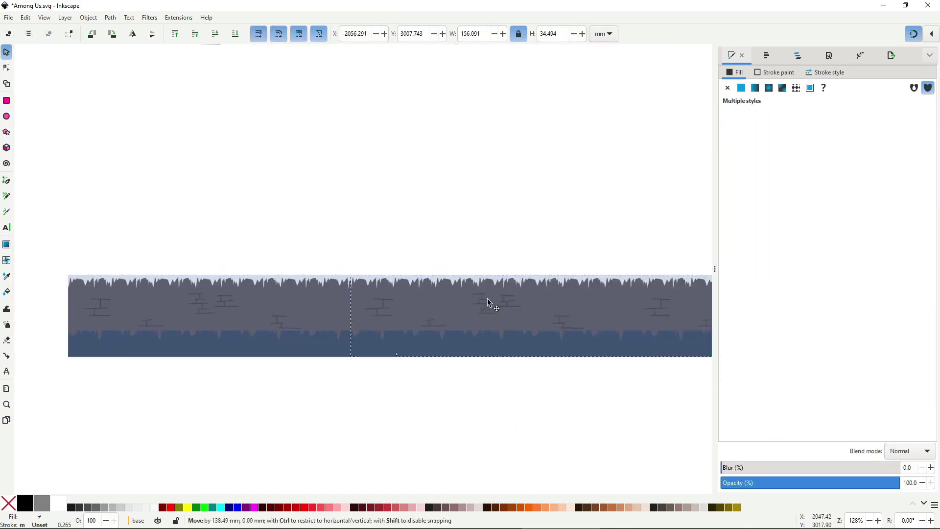
Step: Skew the duplicated wall into an angled section and place a mirrored copy at the straight wall's opposite end
scroll(293, 351, down, 2)
drag(550, 353, 550, 265)
key(ctrl+z)
drag(554, 333, 543, 252)
drag(554, 297, 487, 298)
key(ctrl+d)
key(h)
drag(576, 337, 147, 337)
click(371, 315)
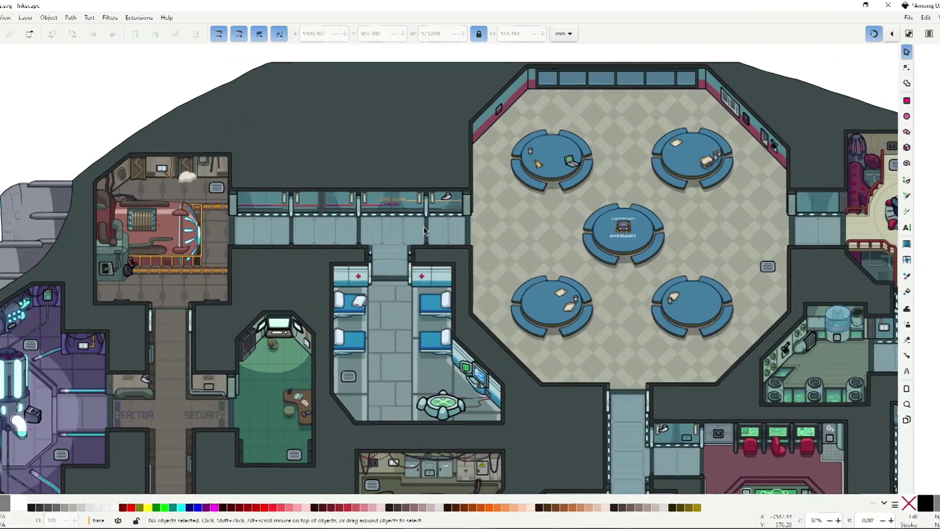
Step: Examine the ship map's cafeteria, medbay, reactor, engine rooms and connecting corridors
key(space)
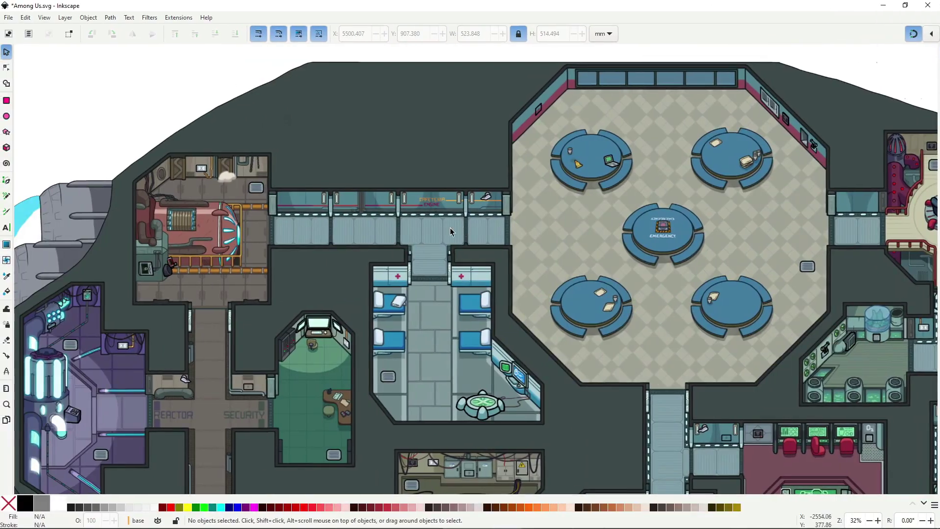
scroll(324, 233, up, 2)
key(space)
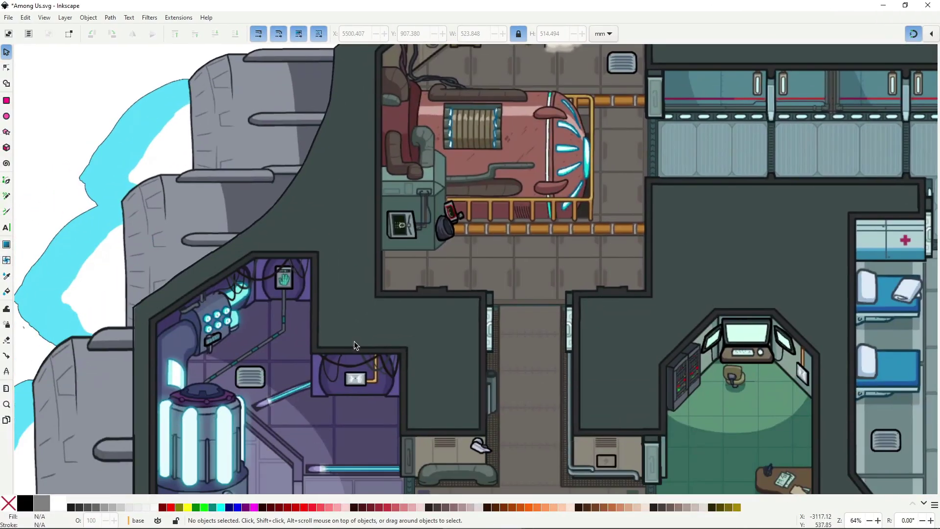
key(space)
key(space)
key(space)
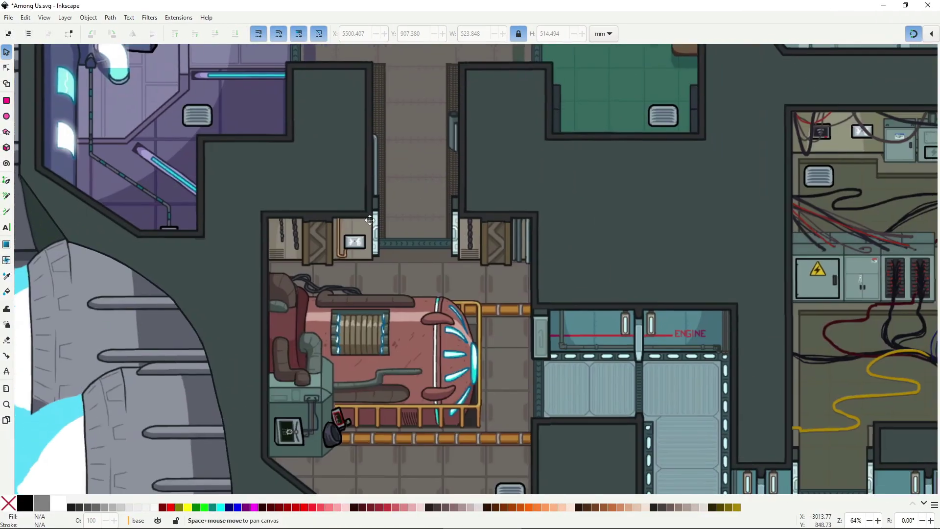
key(space)
key(space)
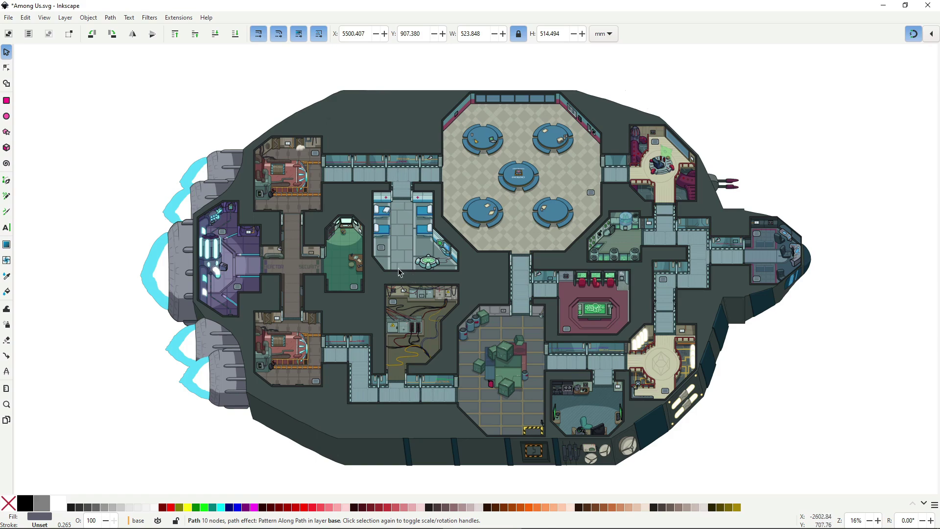
Step: Open the path effects for the selected path and list the available live effects
click(112, 19)
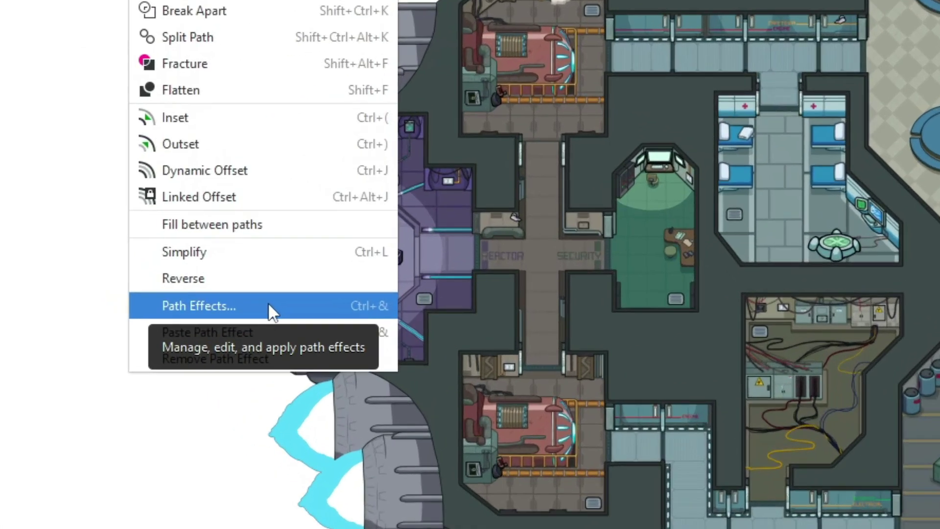
click(269, 304)
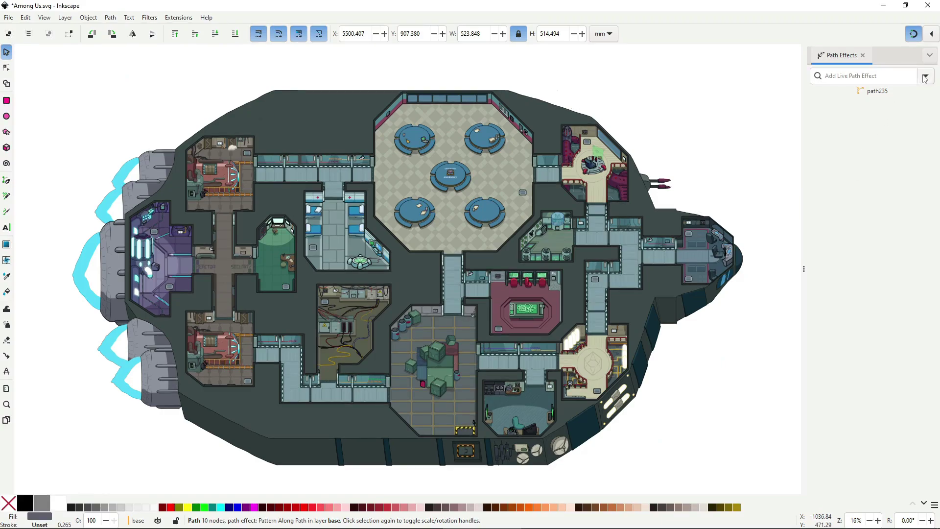
click(926, 79)
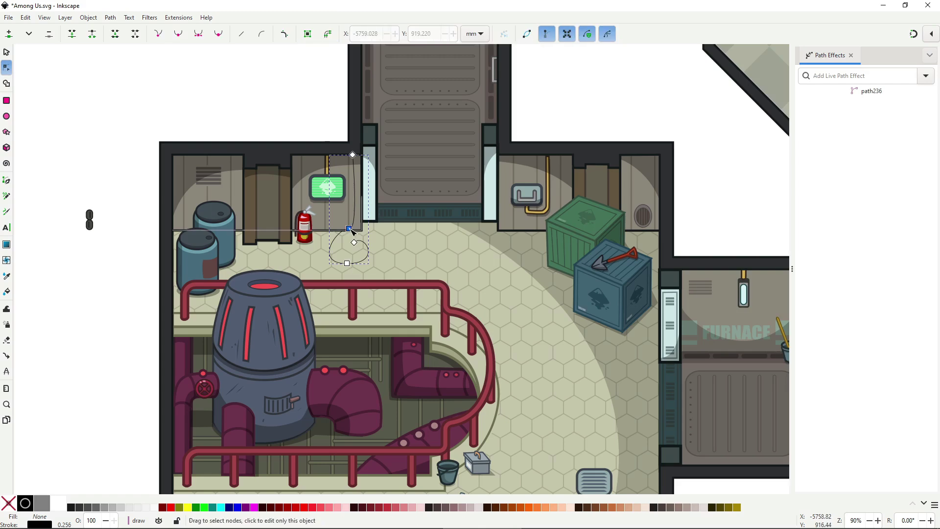
Step: Apply Pattern Along Path to the hanging curve, using the chain link as a repeated vertical pattern
click(926, 75)
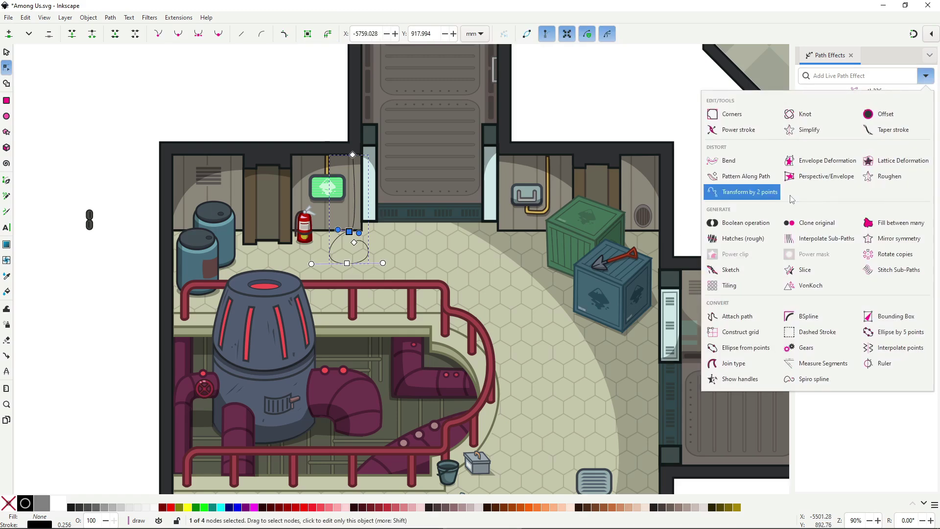
click(743, 189)
key(d)
click(88, 215)
key(s)
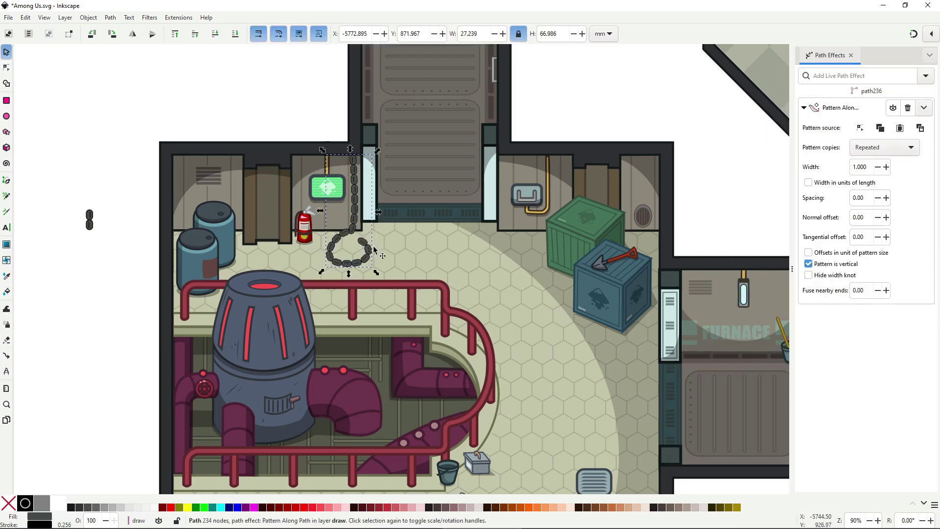
Step: Narrow the chain pattern to a width of about 0.703 and reshape the curve's loop on the floor
scroll(354, 256, up, 2)
key(n)
drag(353, 229, 326, 245)
mouse_move(367, 105)
mouse_down()
mouse_move(368, 149)
mouse_move(349, 111)
mouse_up()
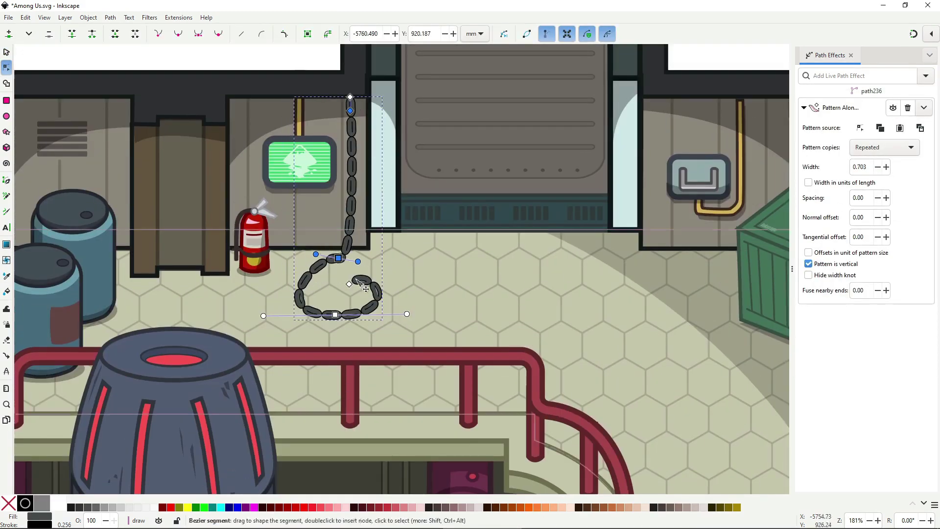
drag(335, 315, 340, 320)
drag(338, 258, 332, 250)
drag(351, 252, 369, 251)
scroll(386, 296, down, 3)
key(Escape)
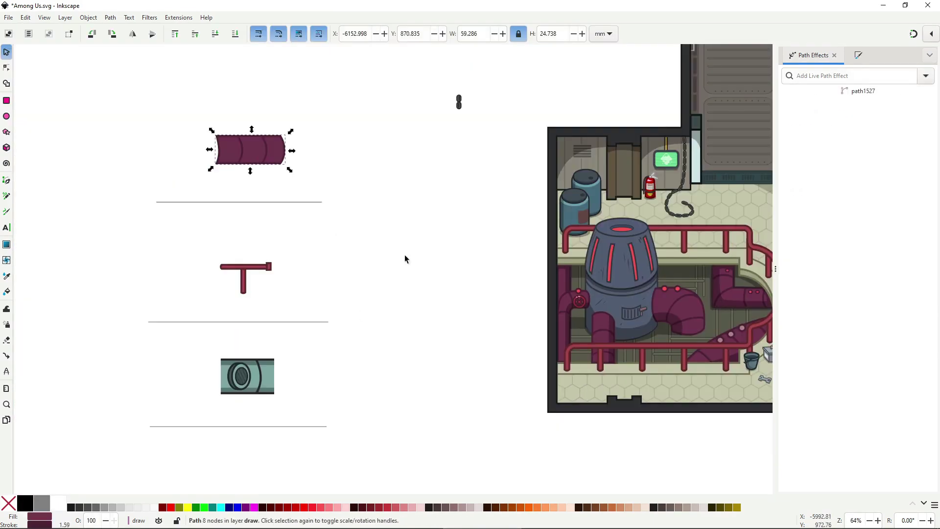
Step: Apply the maroon pipe segment along the line below it, with pattern copies set to Repeated, stretched
click(314, 202)
click(896, 128)
key(n)
drag(322, 202, 443, 202)
key(ctrl+z)
click(868, 148)
click(863, 119)
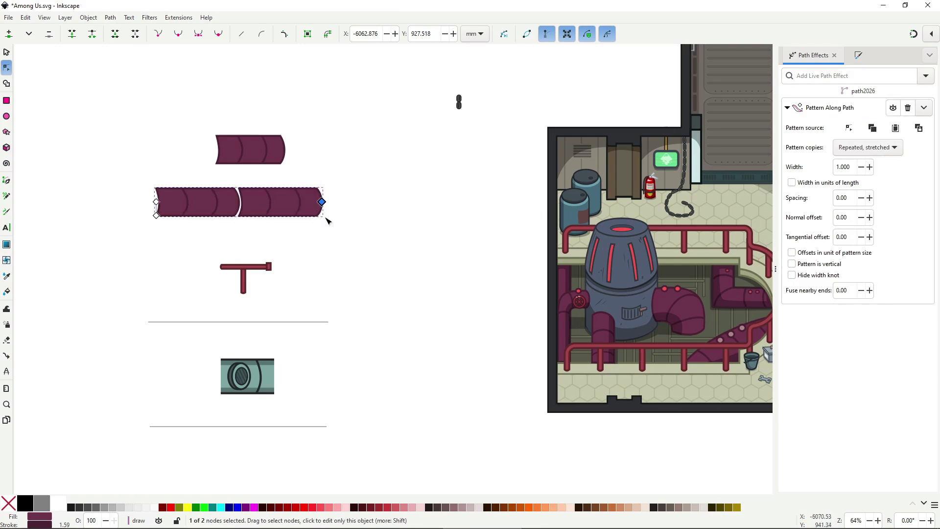
Step: Lengthen the maroon pipe with a pattern spacing of -1.70 and bend it into a gentle curve
drag(322, 202, 492, 203)
scroll(845, 198, down, 17)
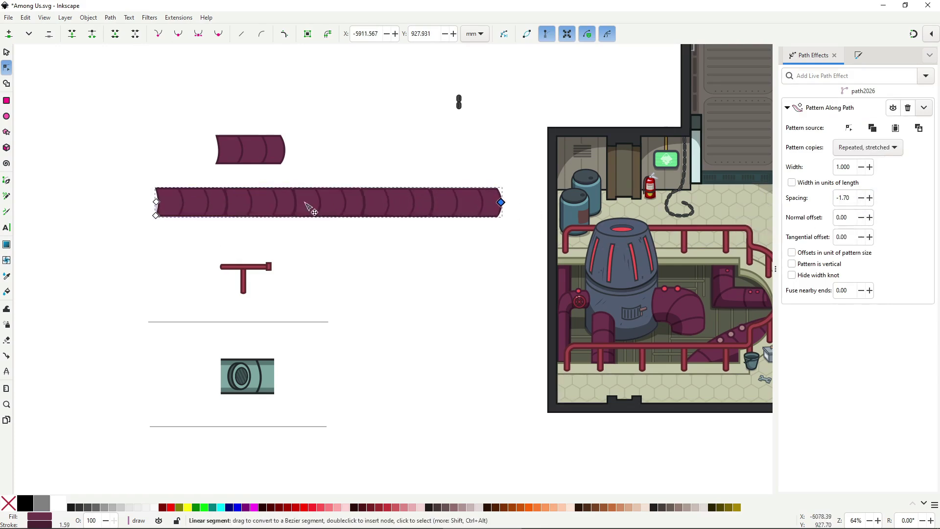
drag(310, 209, 365, 192)
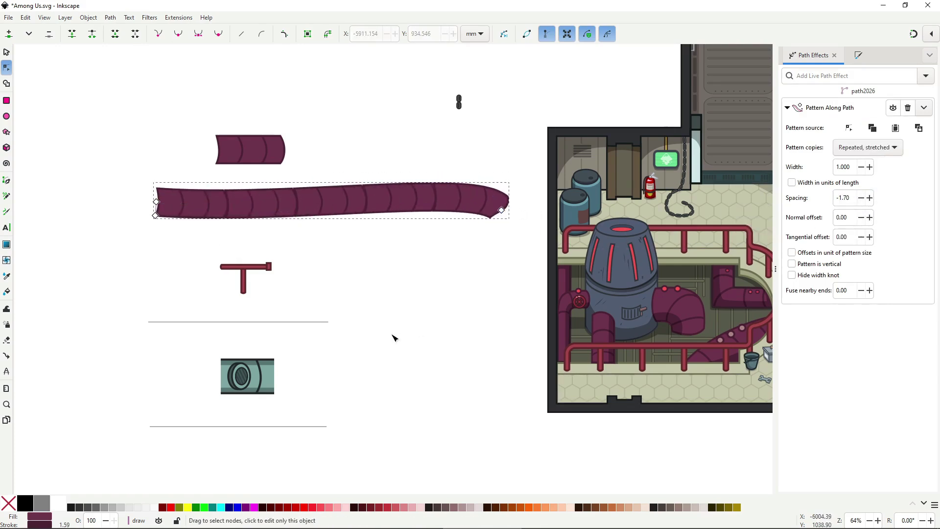
Step: Apply the red railing segment along the line below it as a Repeated pattern along path
key(s)
click(256, 321)
click(243, 275)
click(313, 322)
click(867, 147)
click(863, 104)
click(896, 128)
Step: Extend both ends of the railing's path outward so the posts repeat over a longer run
key(n)
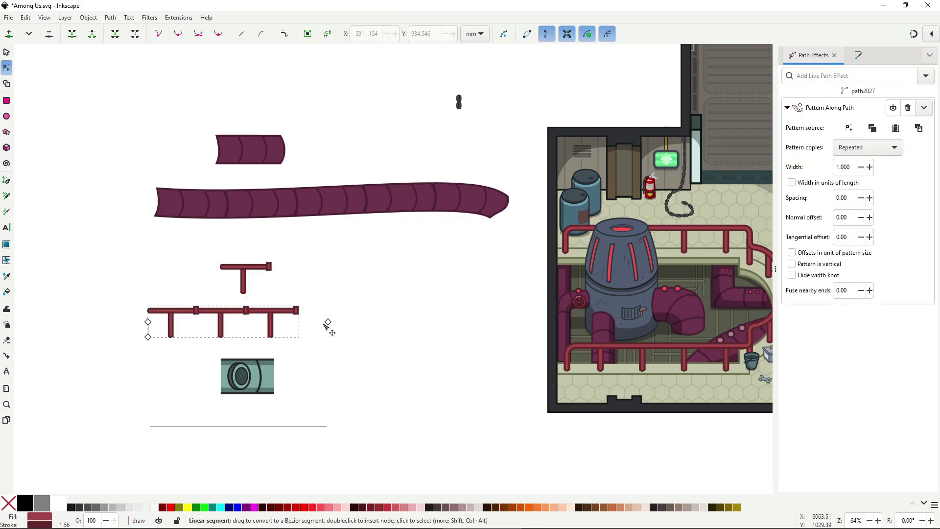
drag(327, 322, 551, 325)
drag(148, 322, 53, 323)
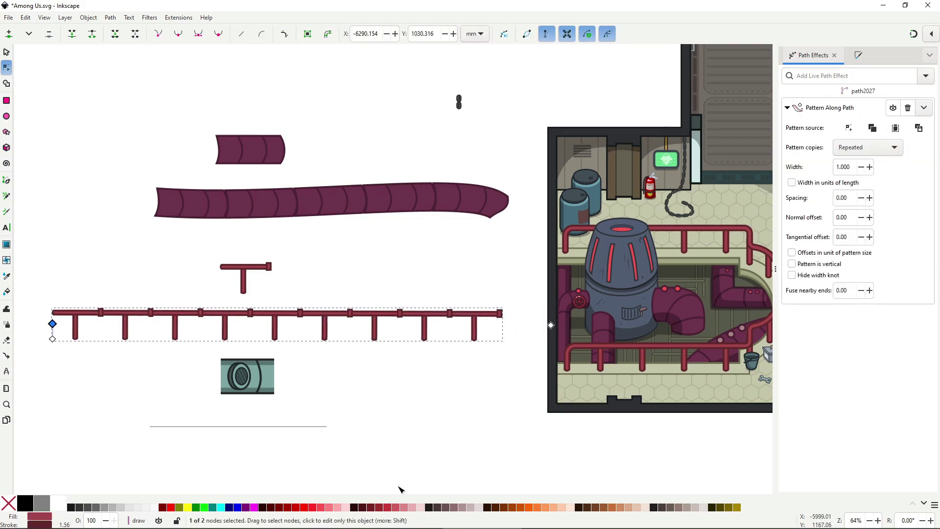
Step: Extend the line below the teal window segment to about 229 mm
key(s)
click(240, 387)
shift+click(271, 426)
key(n)
click(330, 431)
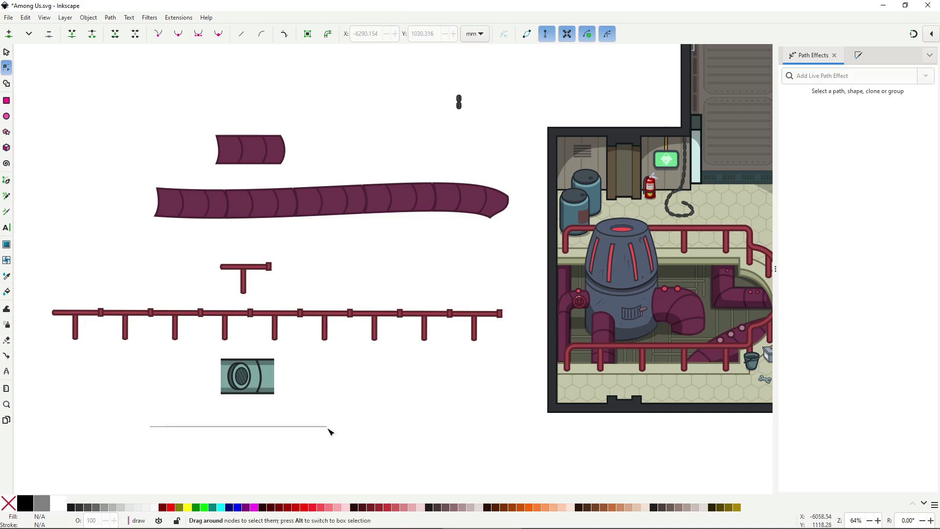
click(325, 426)
drag(326, 427, 421, 426)
Step: Repeat the teal window segment along the line with the Pattern along Path extension, using Snake deformation and -10.0 spacing
key(s)
click(178, 18)
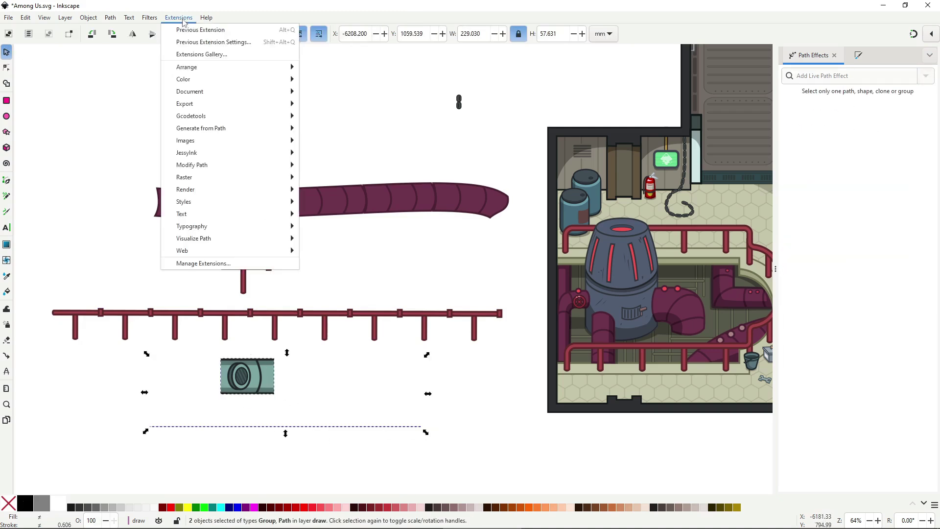
mouse_move(236, 127)
click(372, 216)
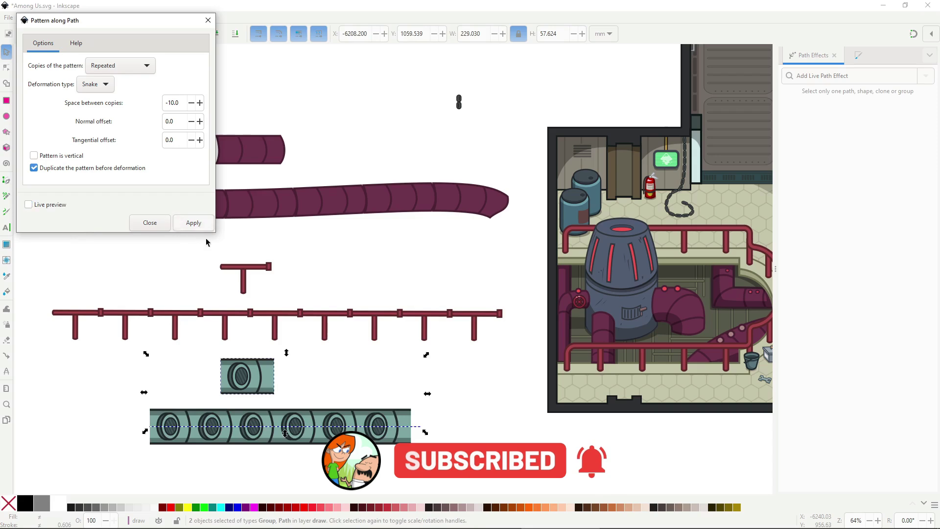
click(160, 227)
click(345, 381)
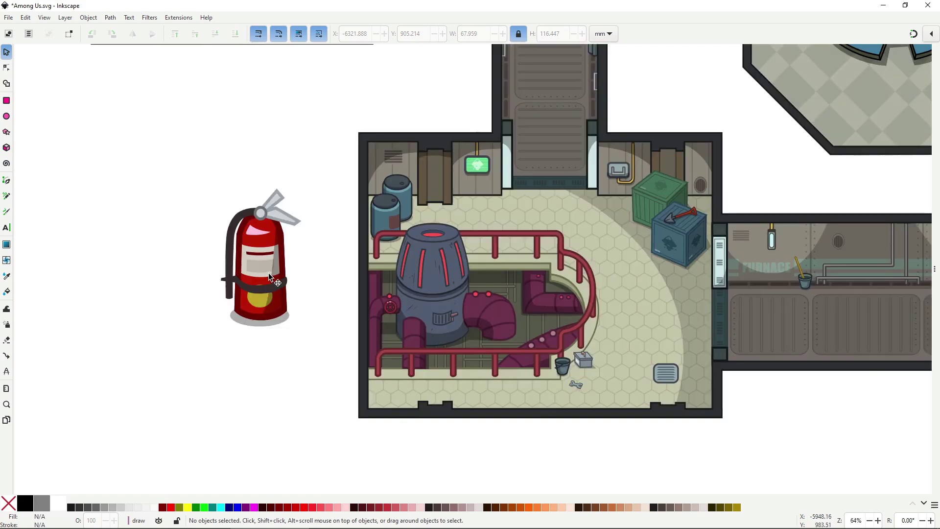
Step: Copy the fire extinguisher and place a small one against the wall below the green monitor
click(258, 259)
key(ctrl+c)
key(ctrl+v)
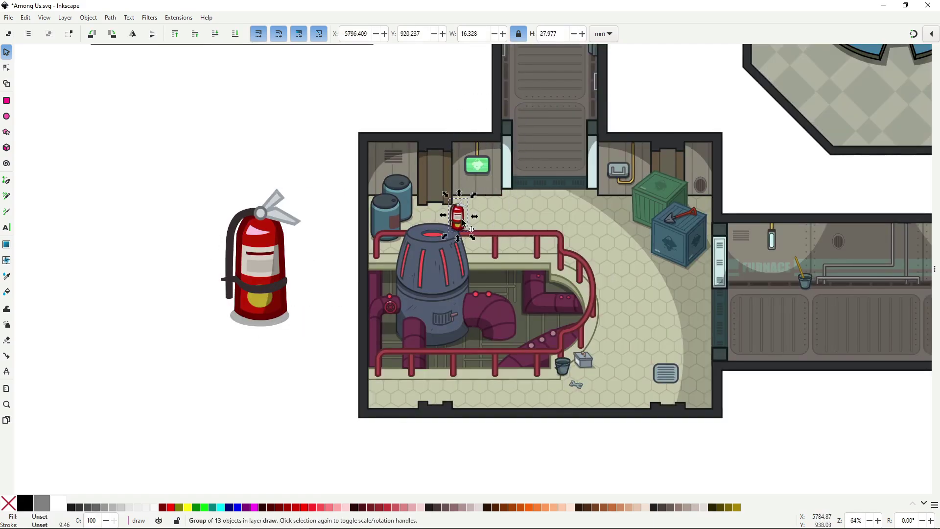
drag(461, 220, 467, 200)
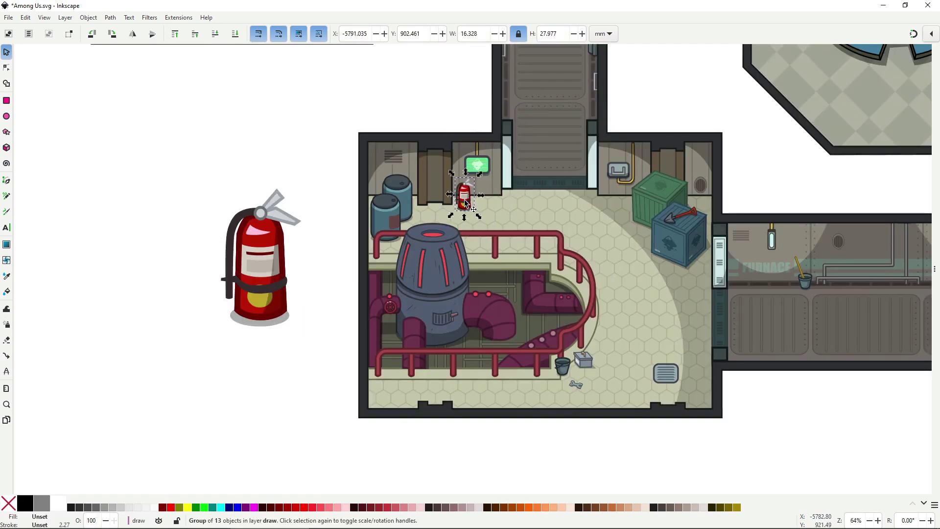
Step: Place three more extinguishers above the barrels, in the room's lower corner and on the green crate
key(ctrl+v)
drag(400, 176, 398, 170)
key(ctrl+v)
drag(400, 338, 397, 380)
key(ctrl+v)
drag(669, 195, 664, 177)
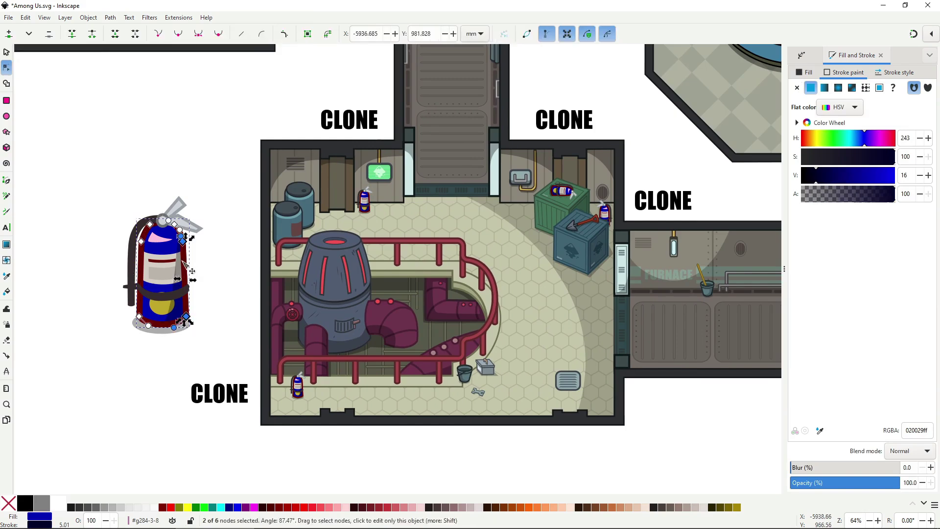
Step: Recolour the original extinguisher's red body outline dark blue, with hue 246 and value 20
click(182, 262)
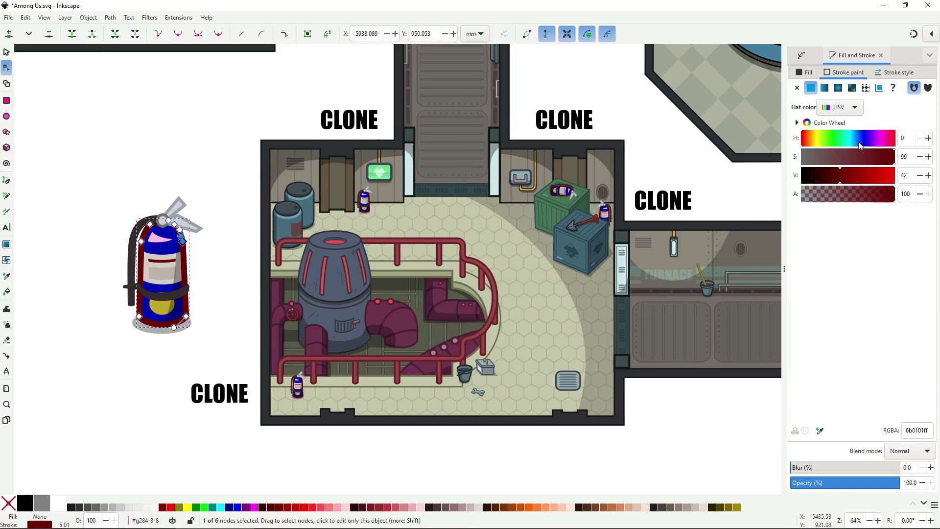
click(865, 141)
click(819, 176)
key(s)
click(236, 276)
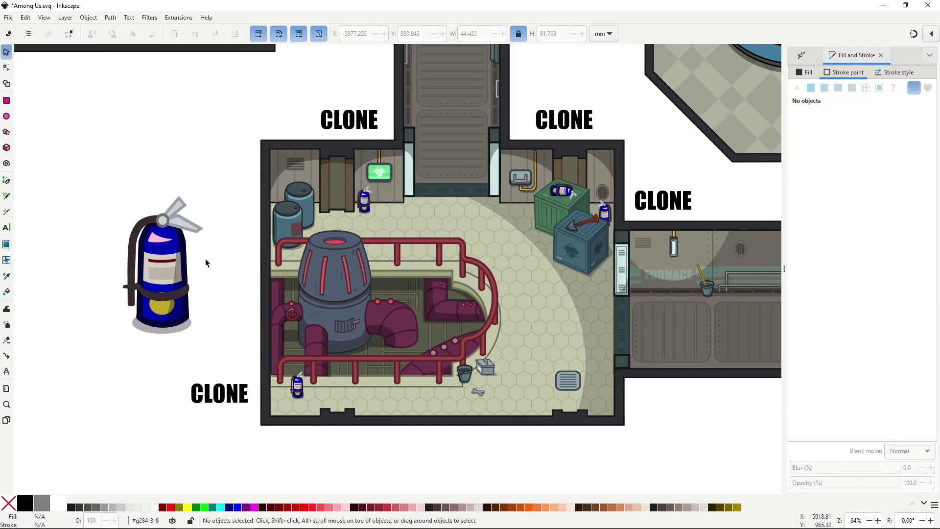
Step: Unlink the extinguisher clone lying on the green crate from its original
click(568, 191)
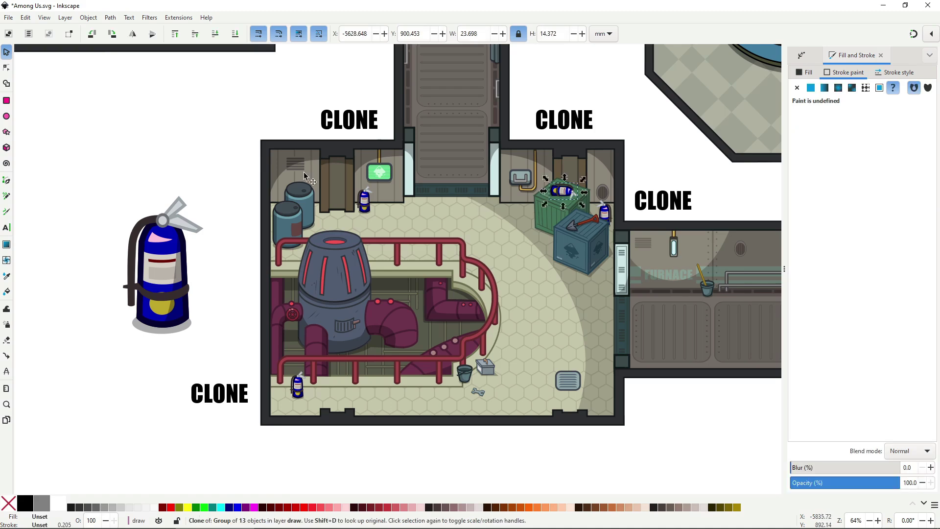
click(26, 17)
mouse_move(147, 142)
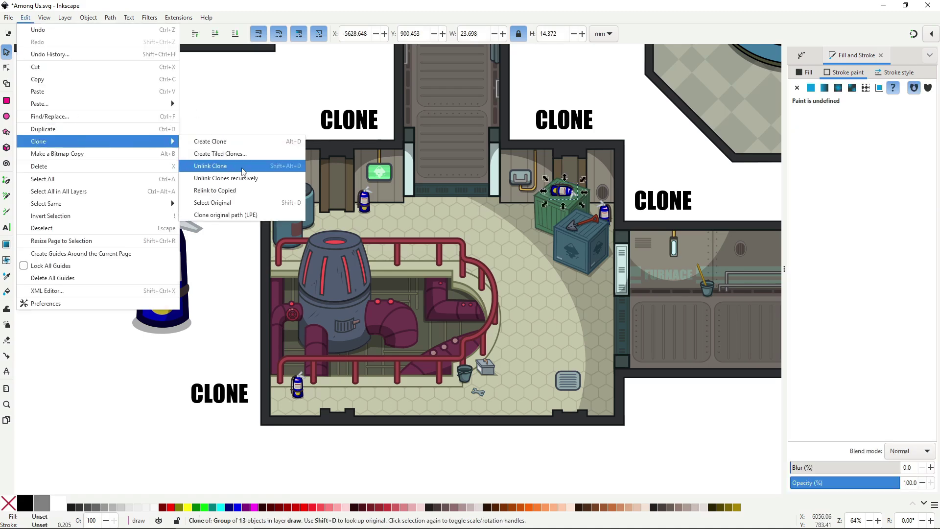
click(242, 166)
scroll(568, 180, up, 5)
Step: Recolour the unlinked extinguisher's blue body fill bright green
key(n)
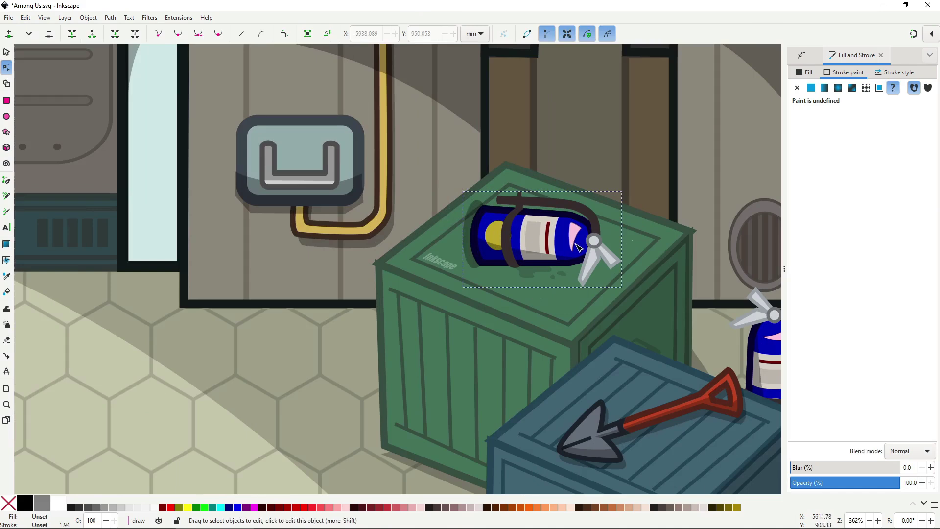
click(578, 244)
click(805, 72)
drag(852, 138, 831, 139)
click(869, 176)
Step: Recolour the unlinked extinguisher's dark blue outline with a green sampled from its body
click(588, 220)
click(844, 72)
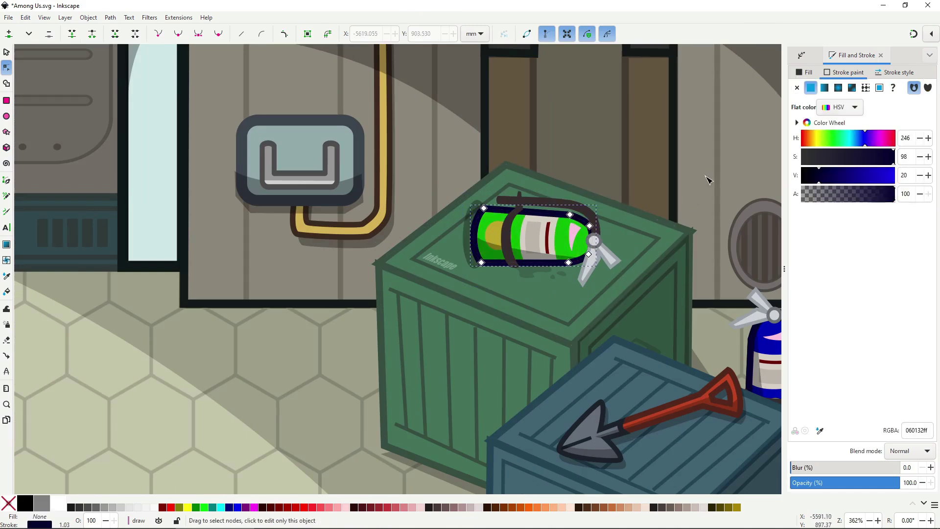
key(d)
shift+click(491, 252)
shift+click(491, 255)
Step: Reshape the extinguisher's shadow into a flat strip about 21.9 by 3.5 mm and place it beneath the lying body
key(s)
scroll(505, 234, up, 1)
click(451, 238)
drag(492, 237, 658, 254)
drag(549, 182, 551, 259)
drag(549, 289, 550, 304)
scroll(550, 303, down, 6)
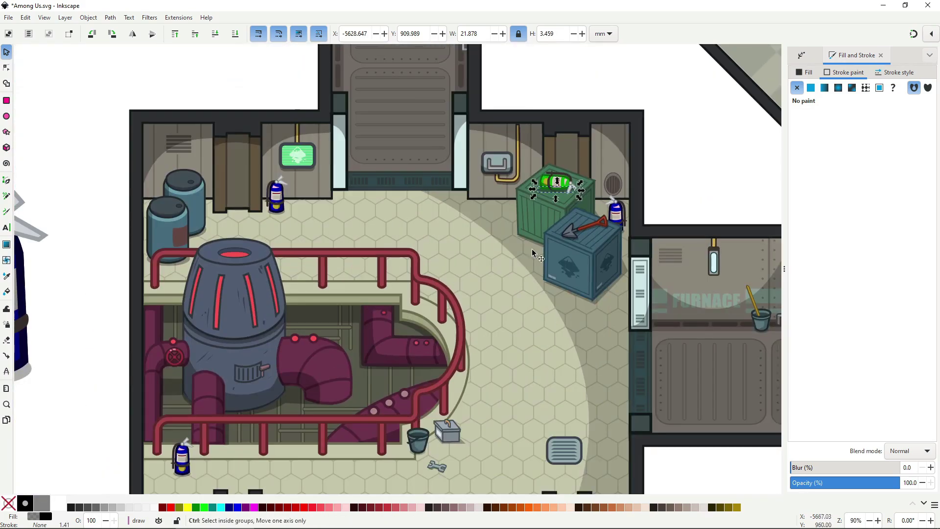
Step: Examine the completed spaceship map room by room, from the reactor and lower engine through storage and communications to shields and admin
click(671, 183)
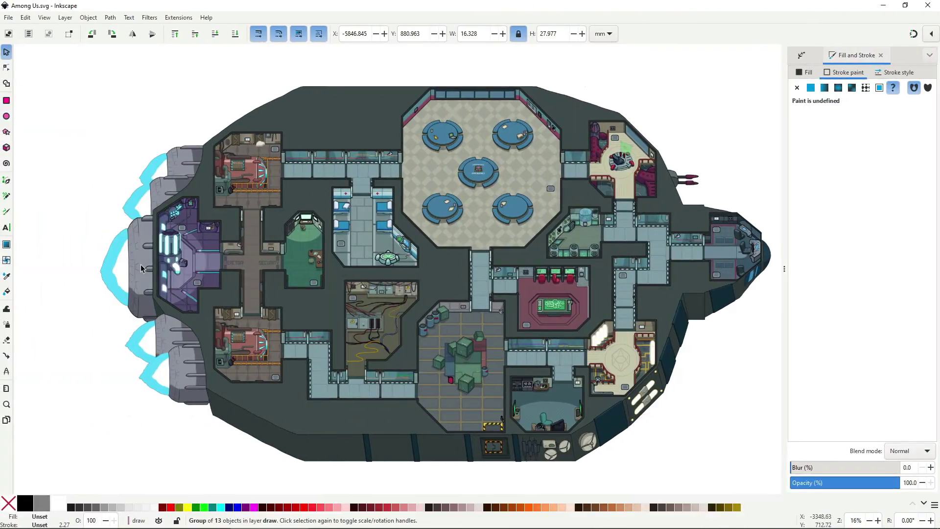
scroll(140, 267, up, 4)
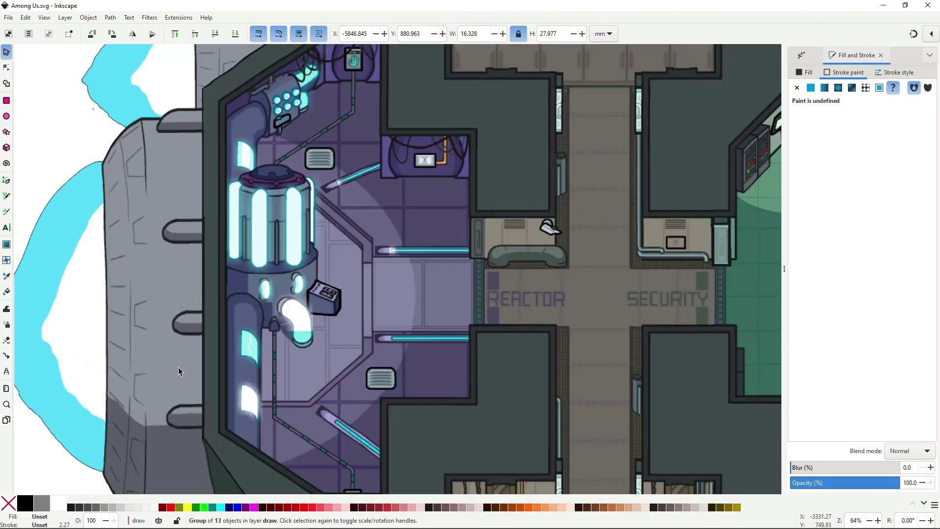
drag(195, 399, 222, 339)
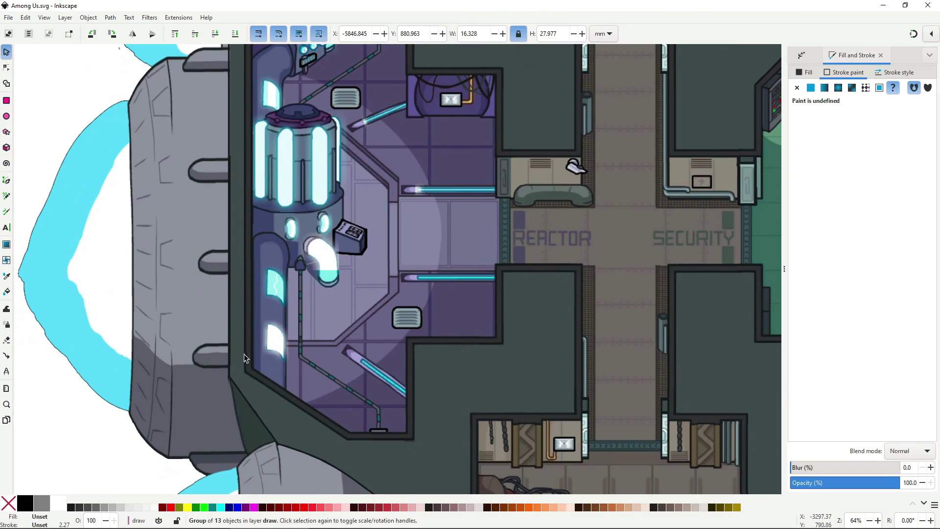
scroll(438, 455, down, 9)
scroll(343, 342, right, 6)
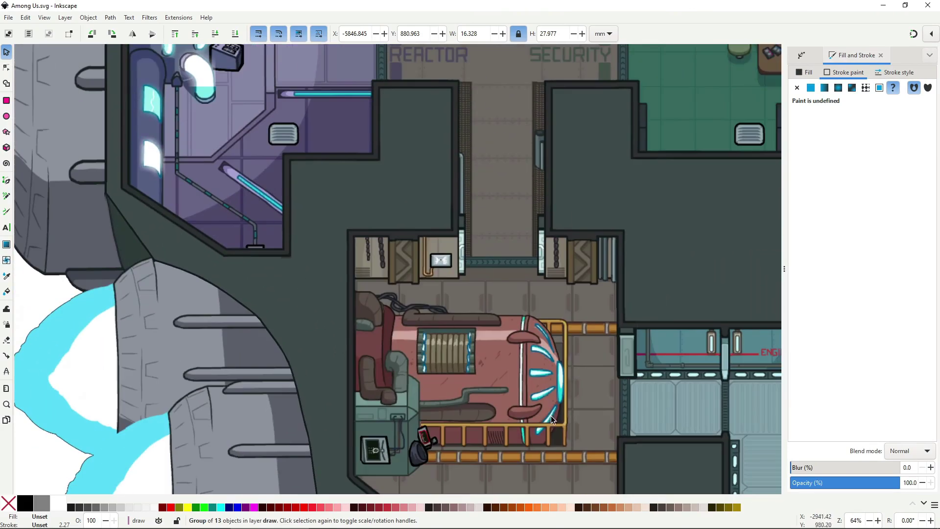
scroll(559, 463, down, 3)
scroll(559, 463, right, 5)
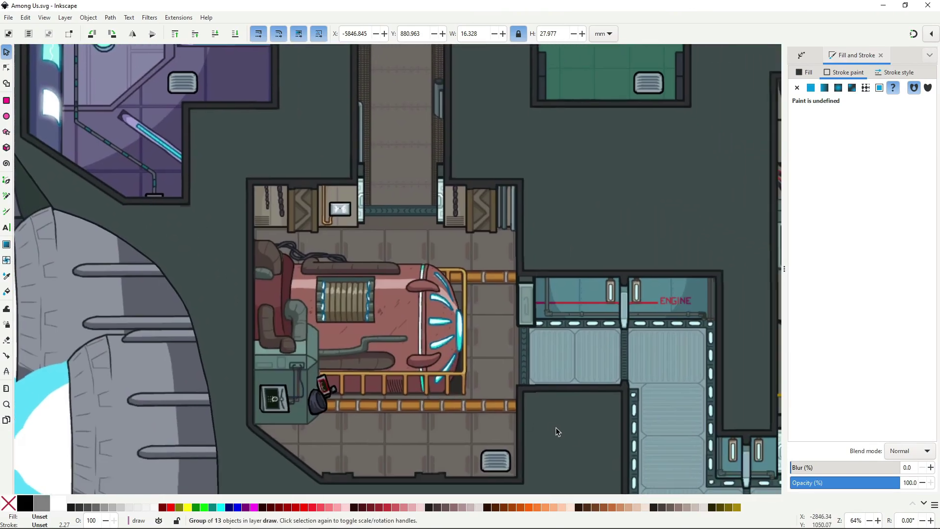
drag(593, 414, 163, 223)
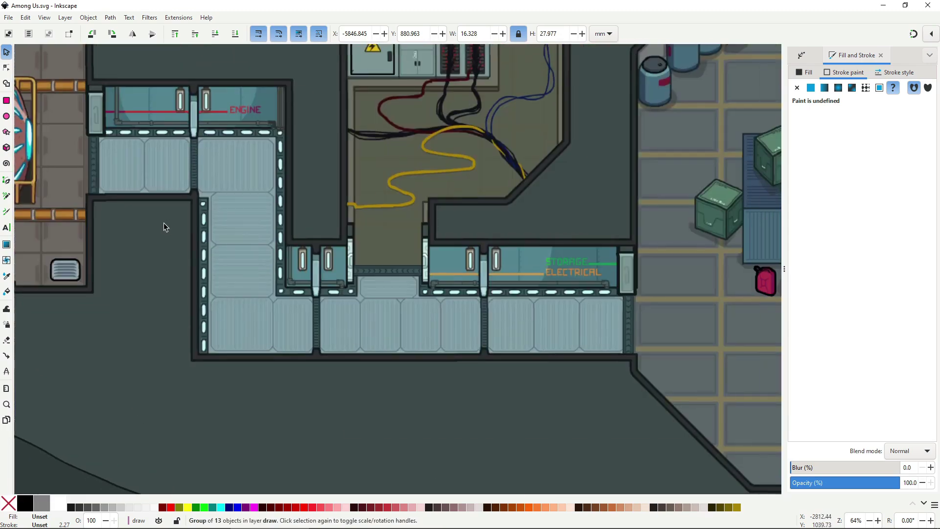
drag(542, 167, 560, 405)
drag(638, 372, 170, 179)
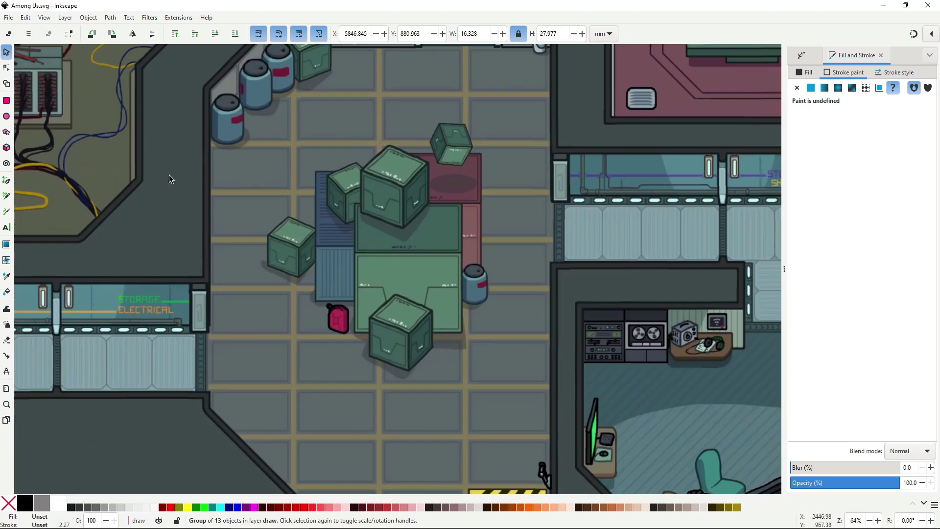
drag(587, 354, 247, 207)
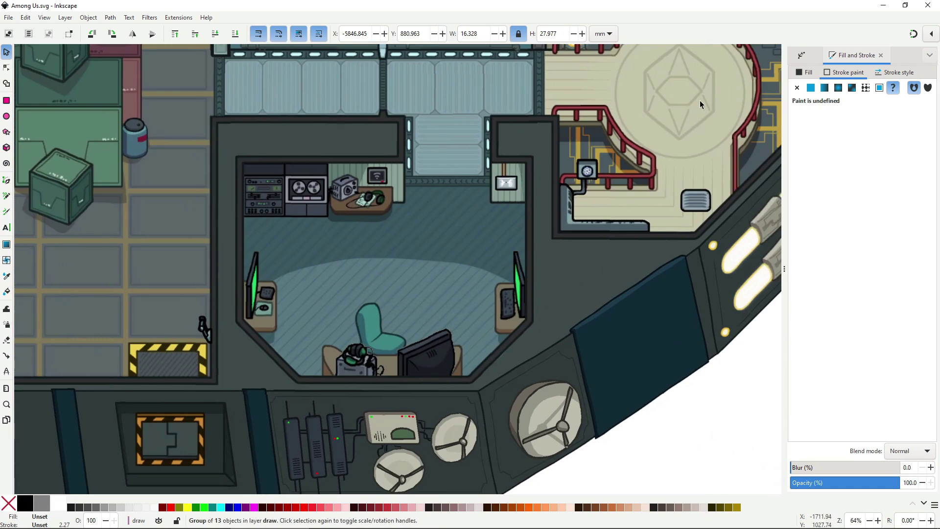
drag(701, 101, 608, 345)
drag(577, 148, 572, 322)
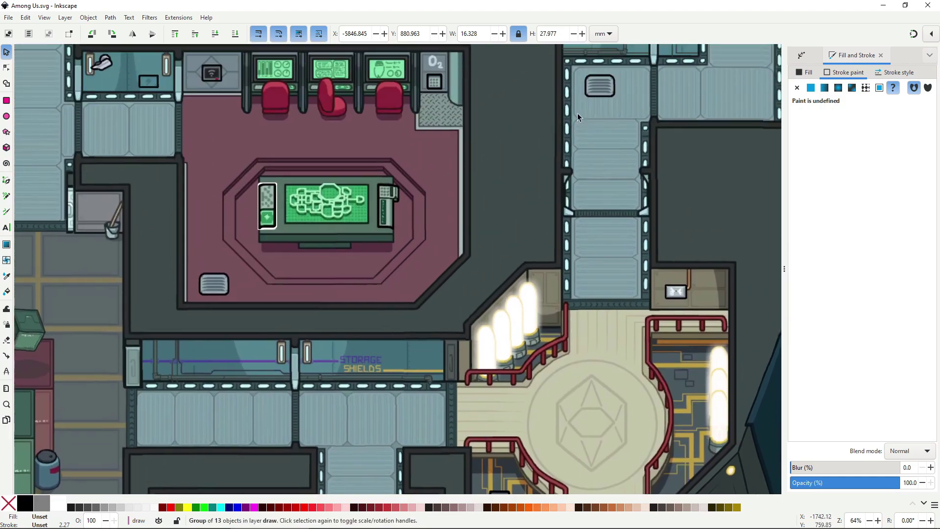
drag(578, 113, 484, 402)
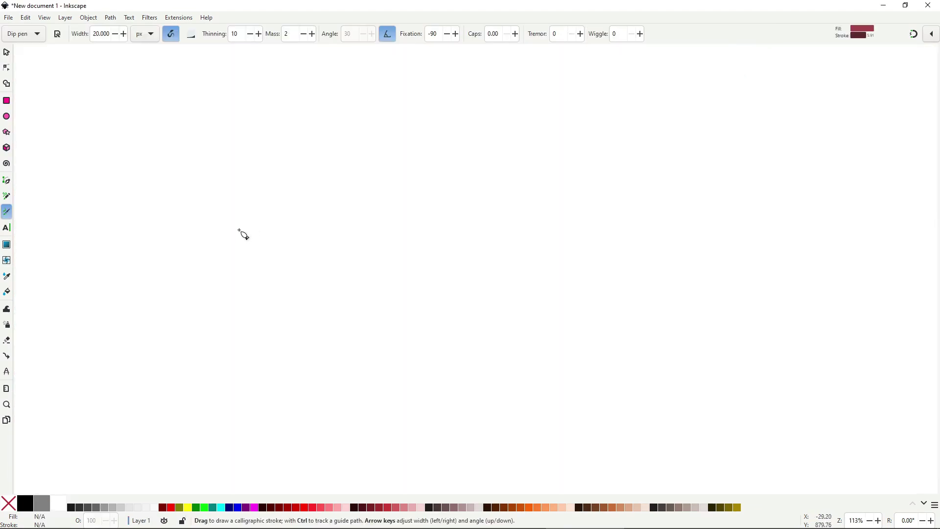
Step: In a new document, draw a zigzag calligraphy stroke with the Dip pen preset and a wavy one with the Marker preset
mouse_move(239, 230)
mouse_down()
mouse_move(489, 191)
mouse_move(498, 296)
mouse_move(638, 216)
mouse_up()
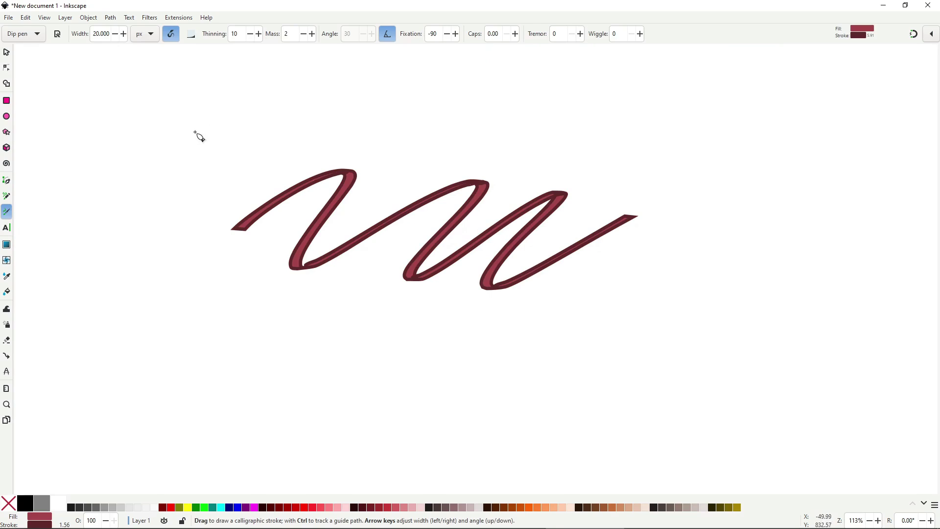
click(34, 33)
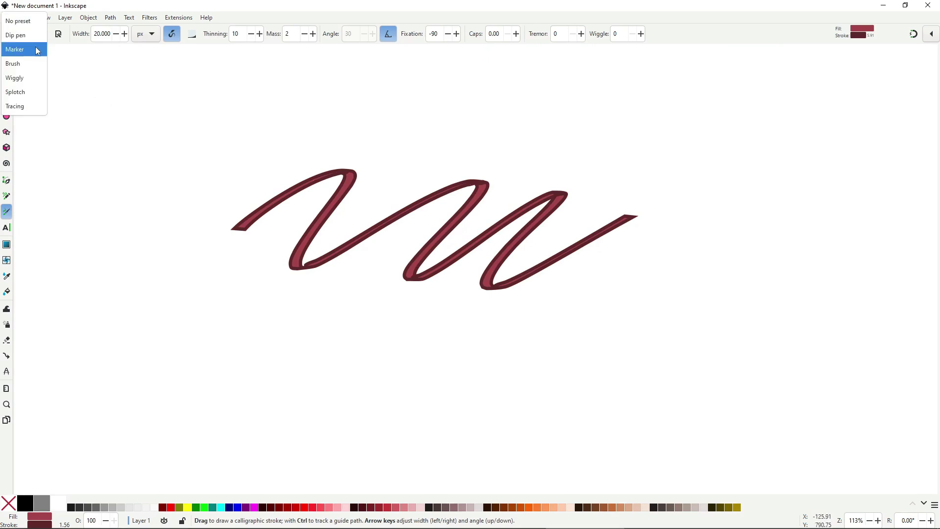
click(39, 48)
mouse_move(193, 344)
mouse_down()
mouse_move(265, 324)
mouse_move(431, 359)
mouse_move(495, 403)
mouse_move(584, 416)
mouse_move(695, 324)
mouse_up()
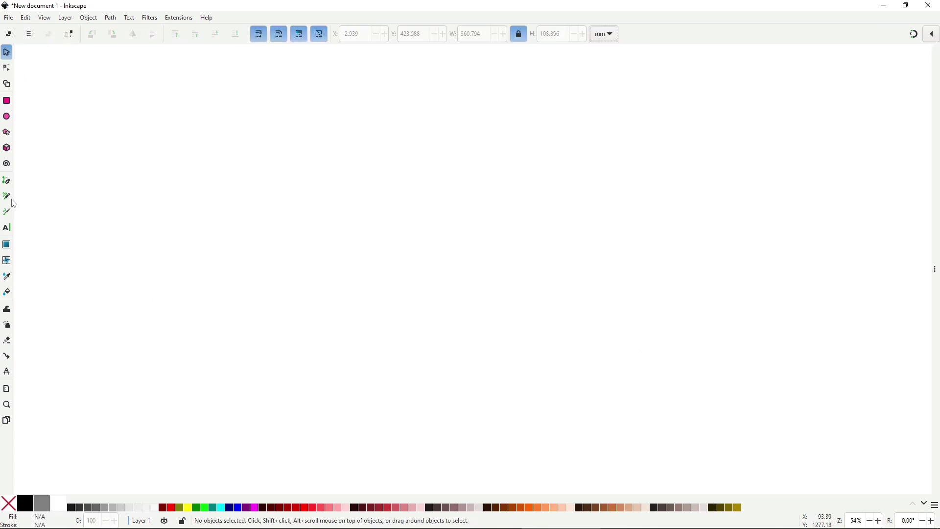
Step: Draw a wavy freehand Pencil line with the Ellipse shape at scale 6.78 so that both ends taper
click(6, 196)
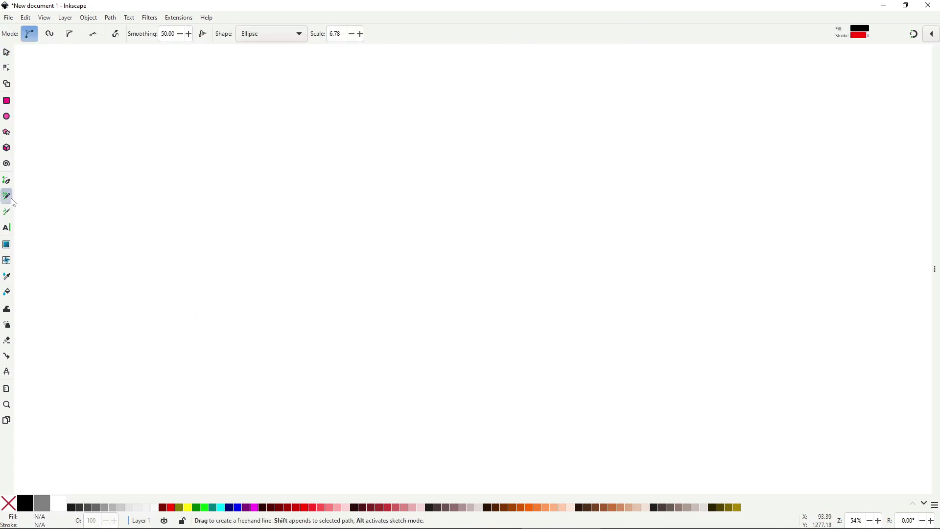
click(299, 36)
click(273, 36)
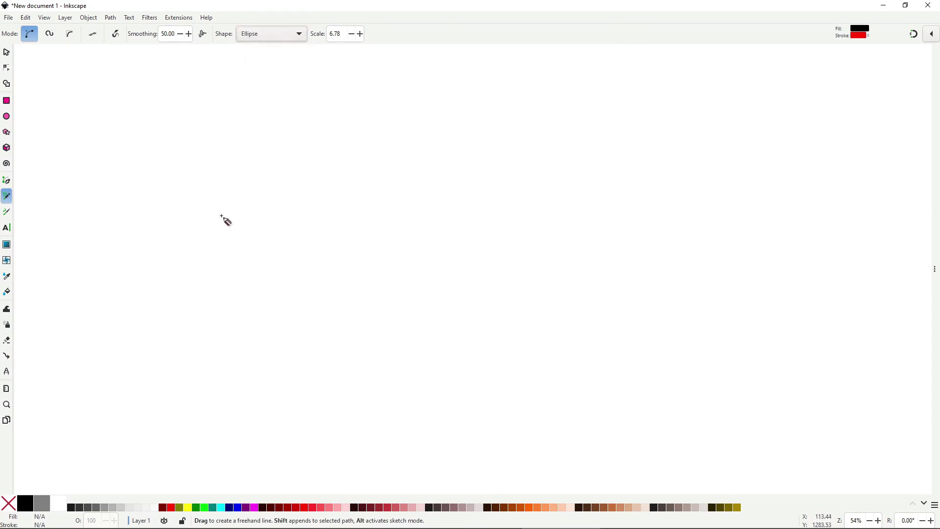
mouse_move(207, 219)
mouse_down()
mouse_move(293, 193)
mouse_move(517, 266)
mouse_move(688, 303)
mouse_up()
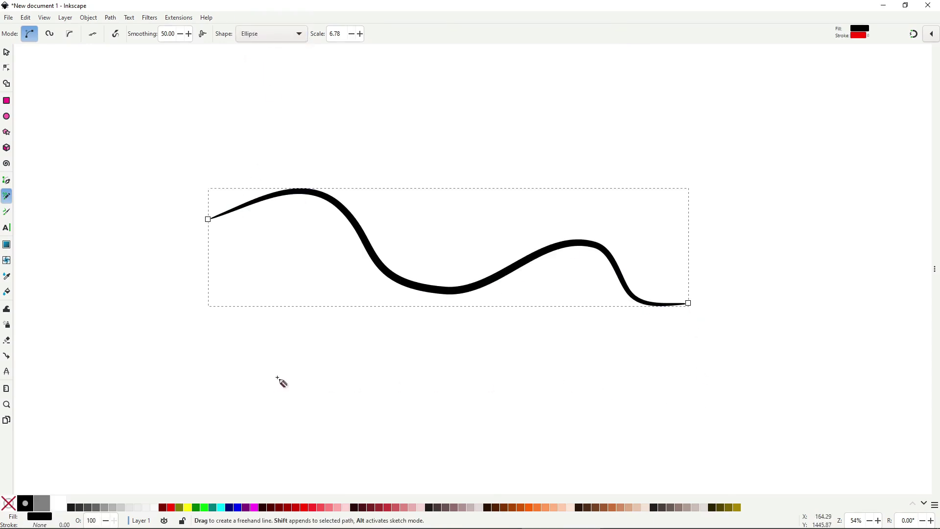
key(s)
key(Escape)
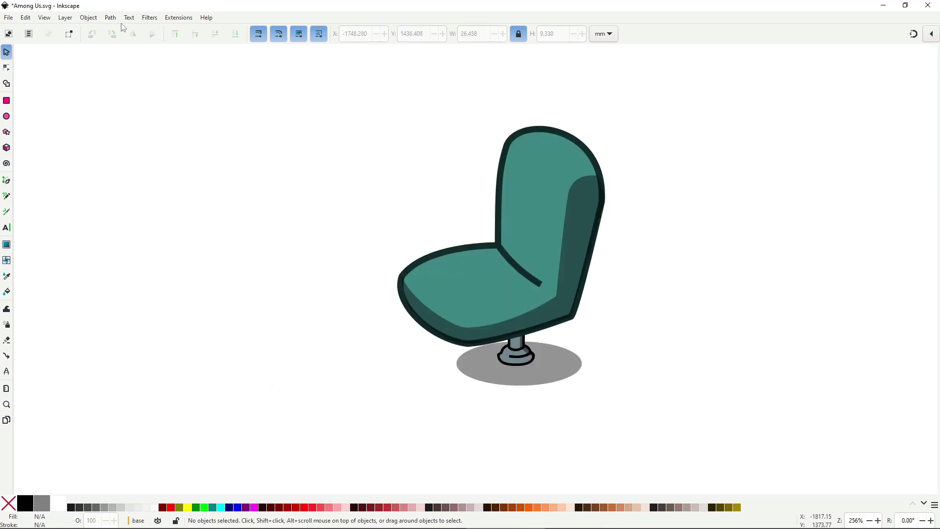
Step: Apply a Power stroke path effect to the crease line between the chair's seat and backrest, tapering its free end to a point
click(111, 17)
click(143, 290)
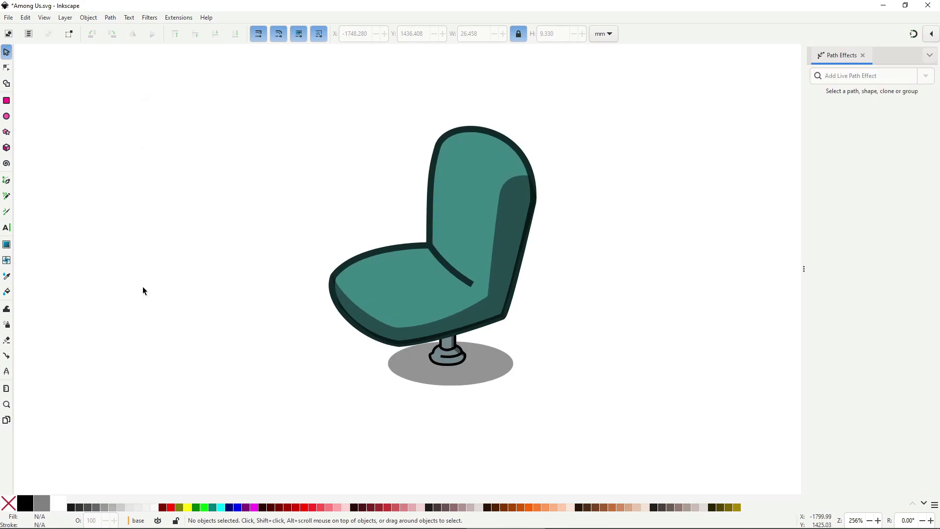
click(445, 269)
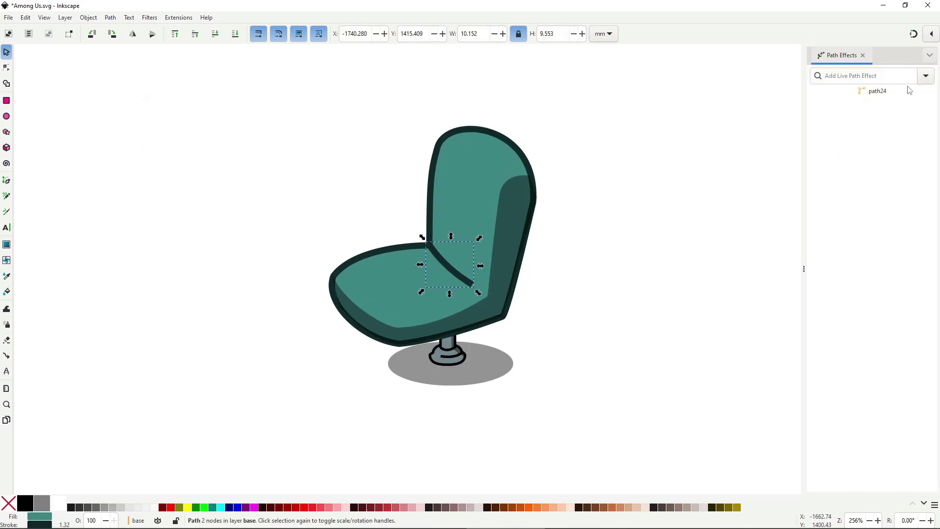
click(925, 77)
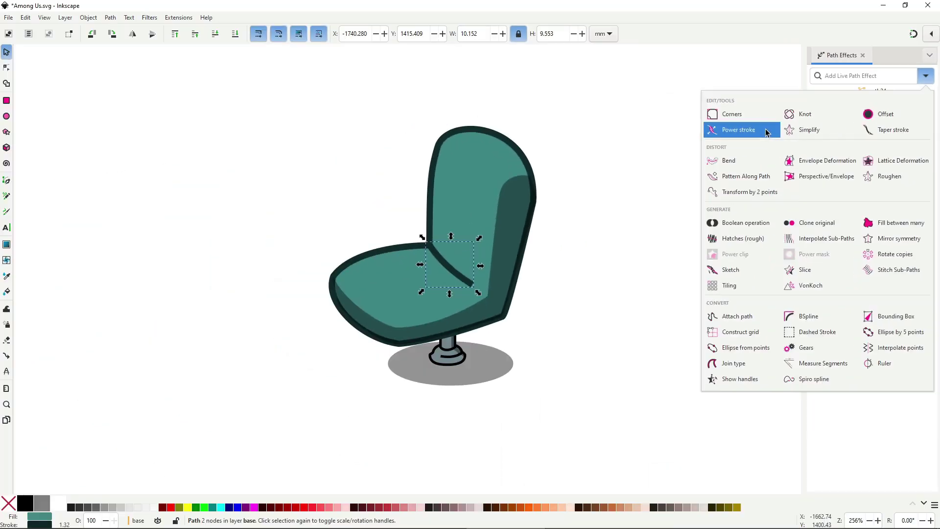
click(604, 192)
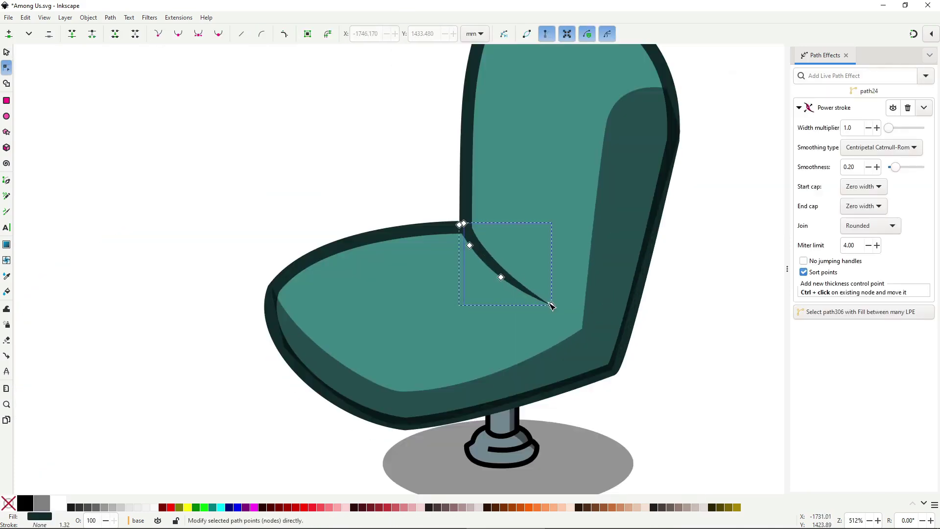
key(s)
click(709, 352)
Step: Add a Power stroke effect to the curved line on the chair's metal foot and adjust its width handles for a tapered inner end
scroll(710, 352, down, 3)
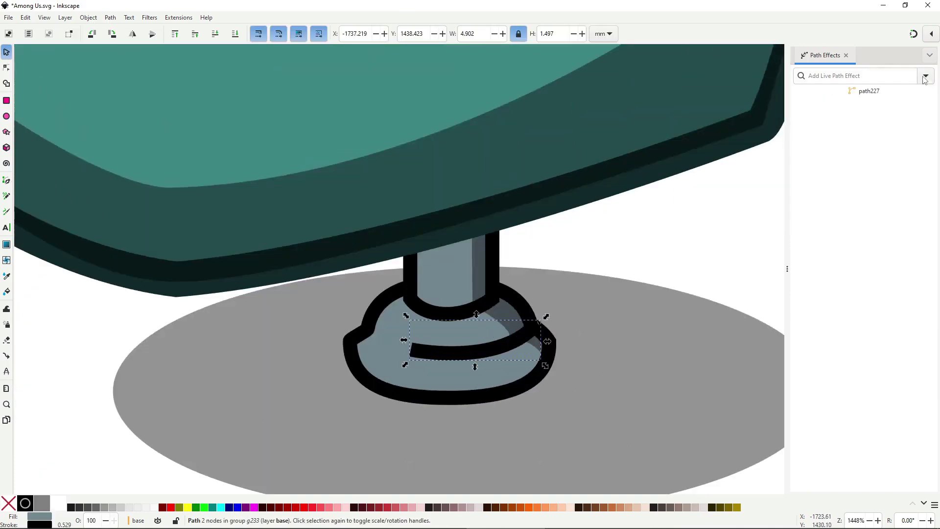
click(925, 77)
click(726, 299)
scroll(482, 355, up, 2)
key(n)
drag(571, 326, 596, 307)
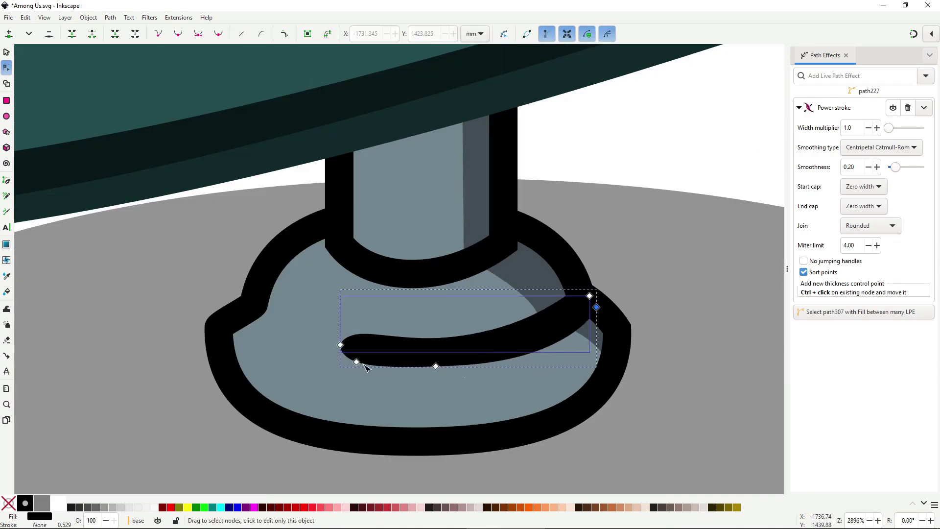
drag(364, 365, 411, 362)
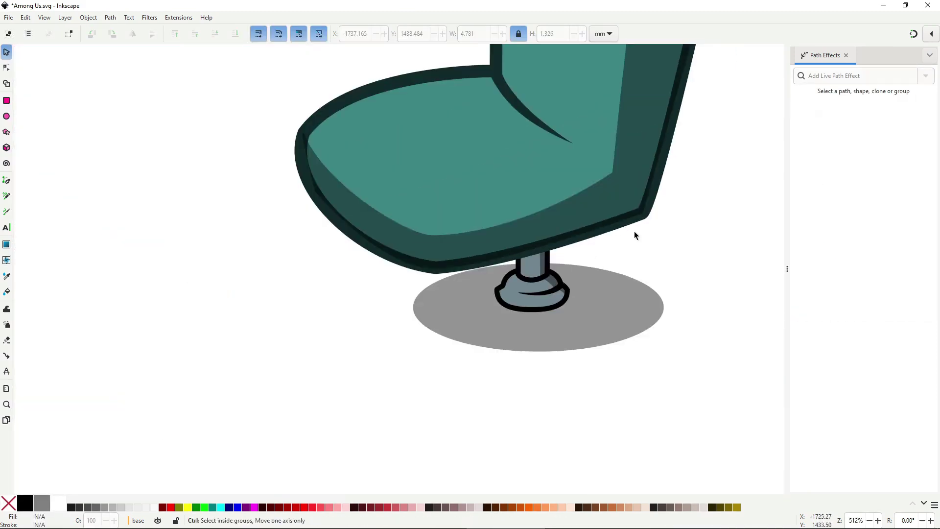
Step: Examine the finished chair, the spaceship map, the airship engine room and the purple planet map for the line work
scroll(609, 355, down, 3)
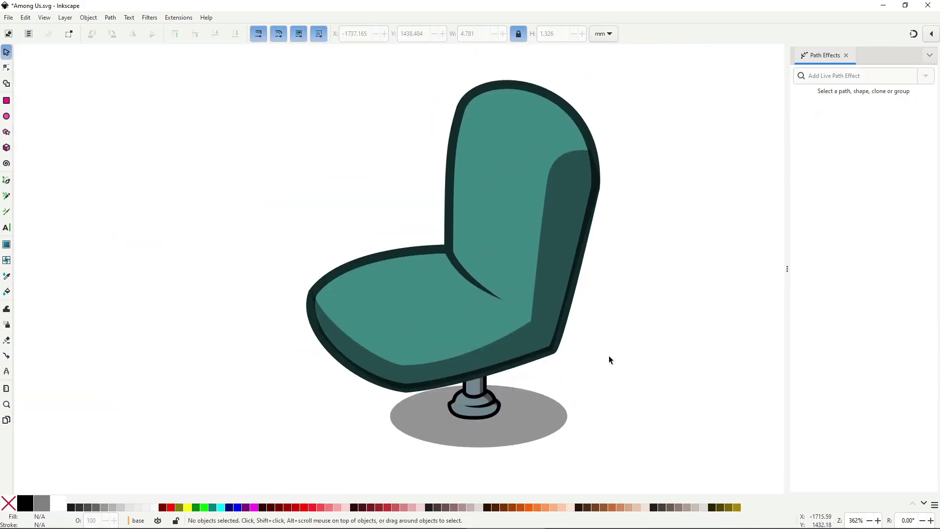
scroll(520, 338, down, 2)
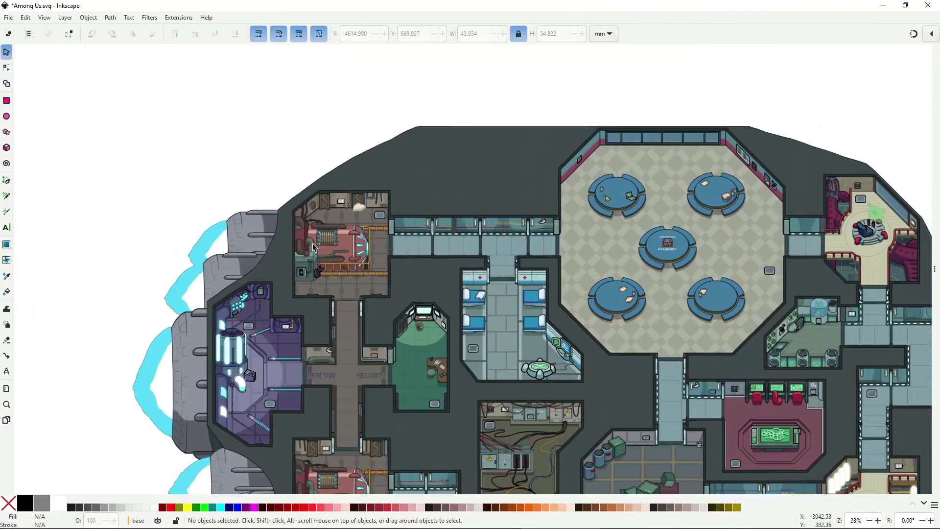
scroll(313, 247, up, 4)
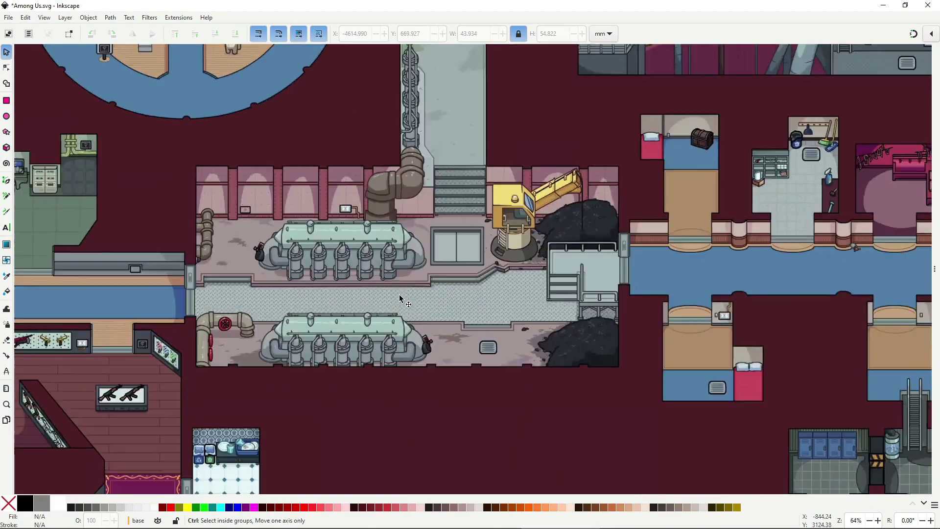
scroll(309, 305, up, 4)
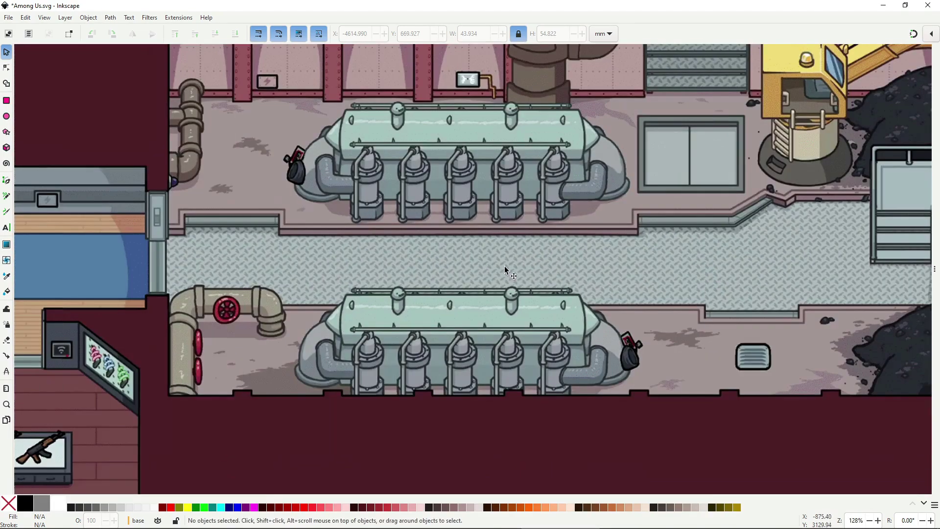
drag(505, 269, 463, 324)
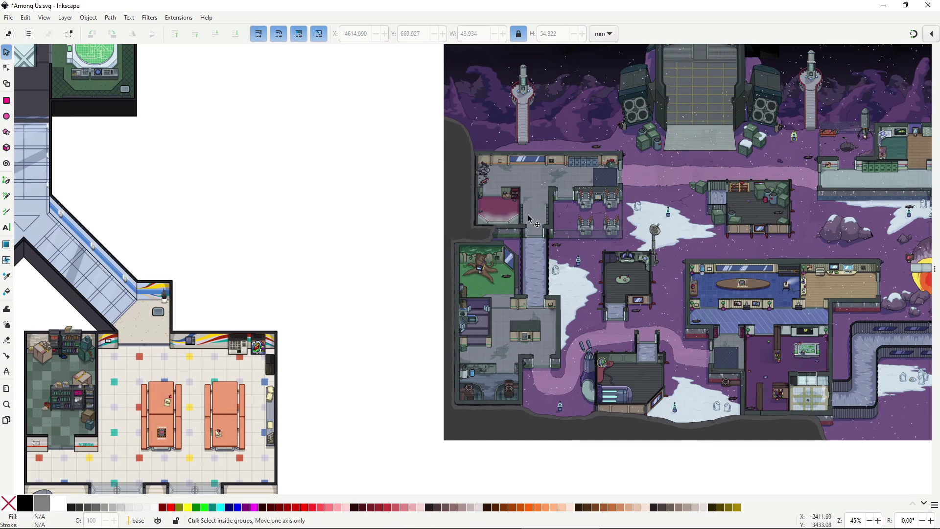
scroll(528, 214, up, 5)
scroll(524, 237, down, 2)
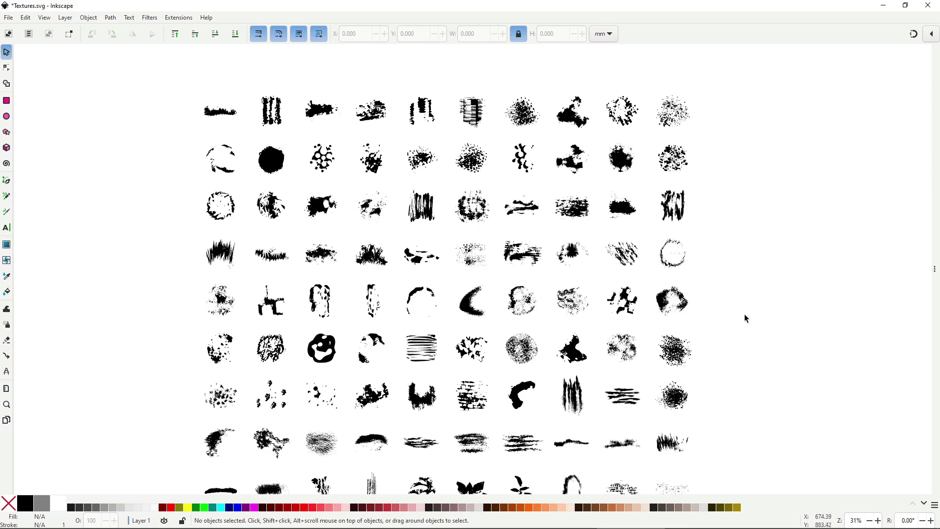
Step: Look through the vector textures in Textures.svg and read the Inkscape Jump-Start Goodies page on Gumroad in the browser
scroll(738, 294, down, 5)
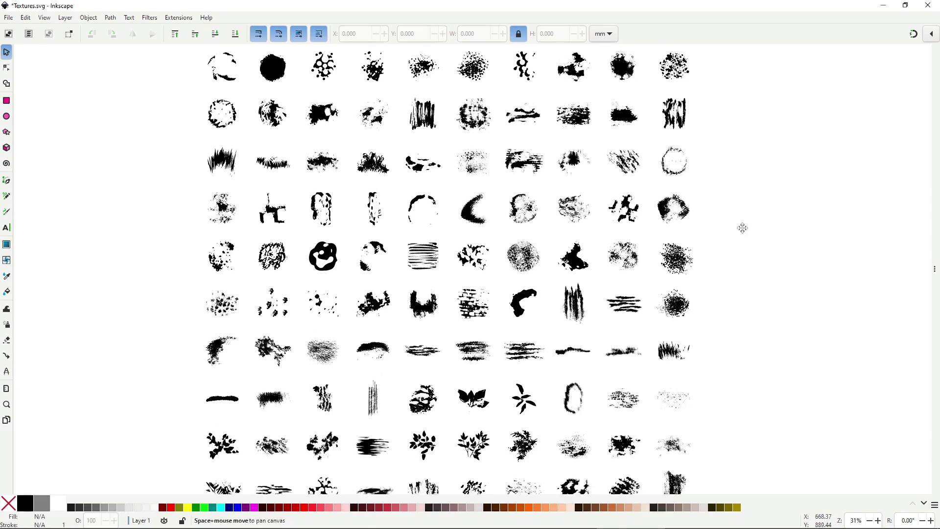
scroll(753, 409, down, 5)
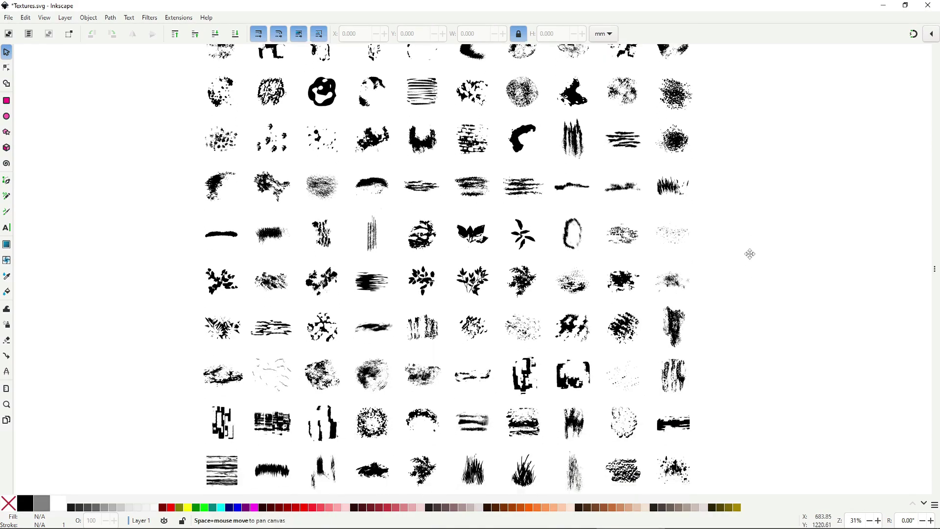
scroll(766, 389, down, 5)
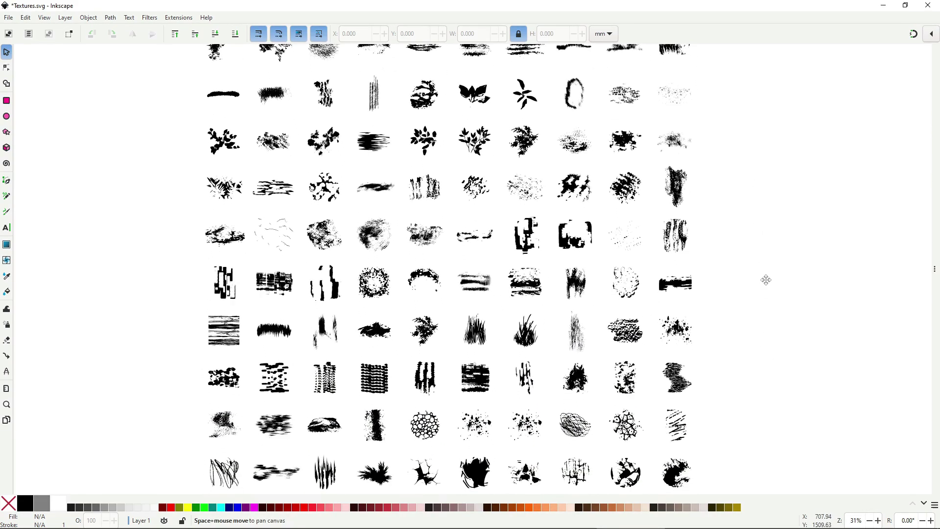
scroll(776, 372, down, 3)
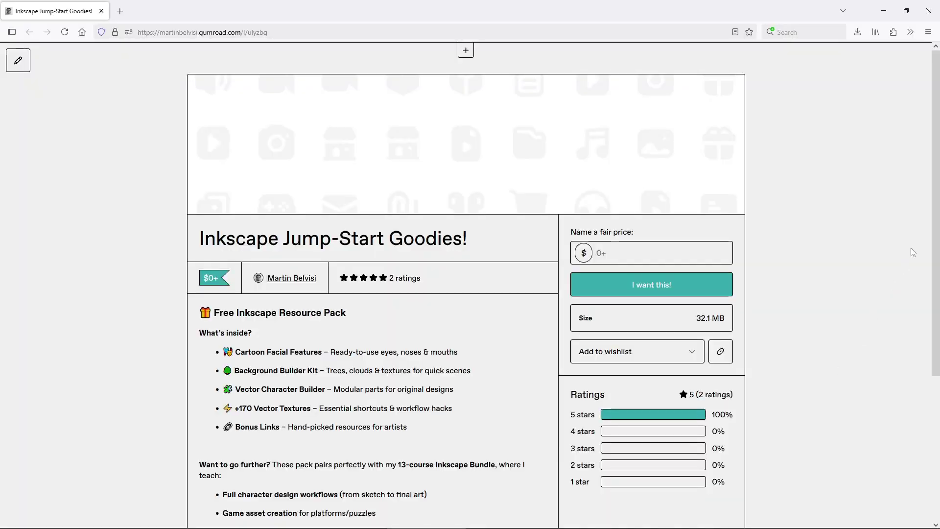
drag(936, 193, 939, 296)
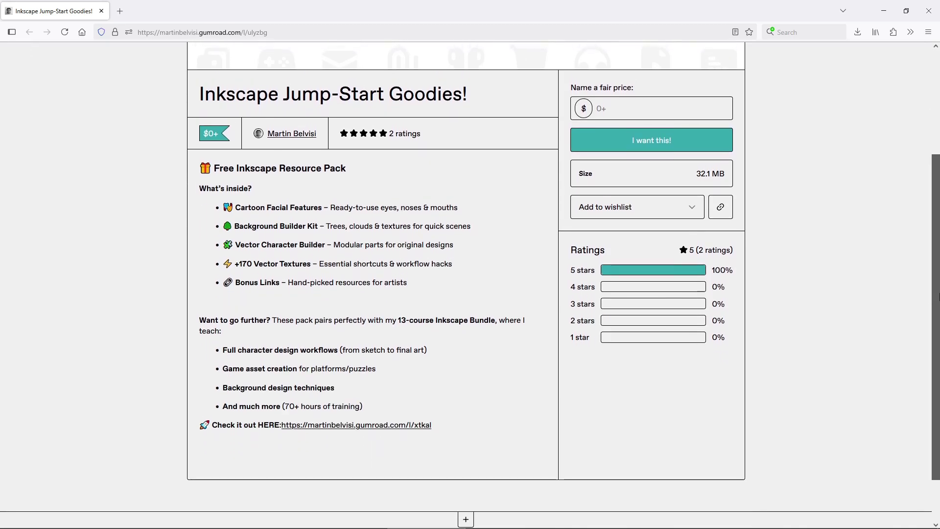
scroll(896, 294, up, 3)
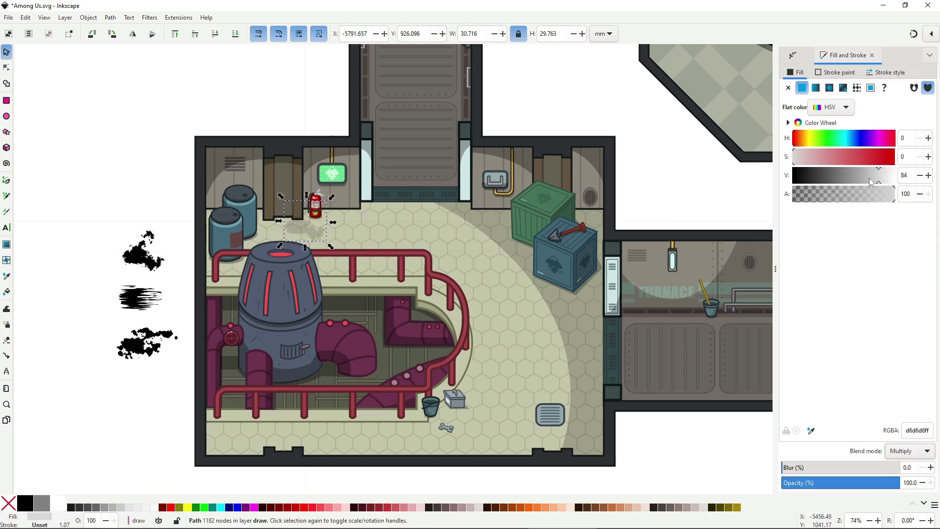
Step: Place copies of the grey stain texture on the furnace room floor beside the curved railing and below the wooden wall panel
scroll(309, 259, up, 2)
mouse_move(608, 400)
mouse_down()
mouse_move(558, 429)
mouse_move(271, 223)
mouse_up()
key(ctrl+d)
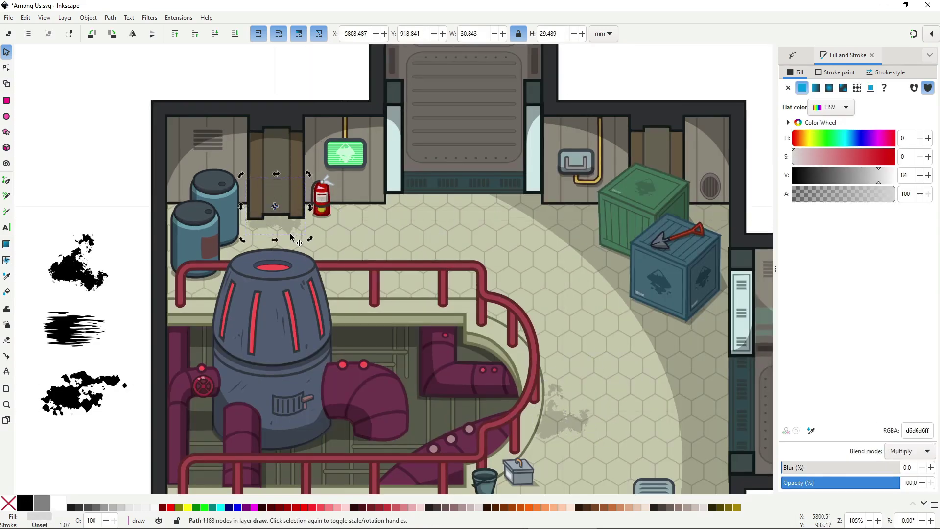
scroll(275, 206, down, 2)
Step: Place a duplicate of the lowest black splatter below the furnace room doorway, resize it and set it to Multiply with fill value 84
click(61, 354)
key(ctrl+d)
drag(61, 355, 451, 186)
click(451, 186)
mouse_move(507, 156)
mouse_down()
mouse_move(500, 176)
mouse_move(512, 139)
mouse_up()
click(910, 451)
click(904, 480)
click(879, 175)
click(453, 179)
drag(606, 351, 580, 344)
Step: Duplicate the doorway floor stain onto the floor vent and nudge the original closer to the doorway
mouse_move(408, 171)
mouse_down()
mouse_move(414, 163)
mouse_move(613, 446)
mouse_up()
key(ctrl+d)
drag(690, 434, 672, 434)
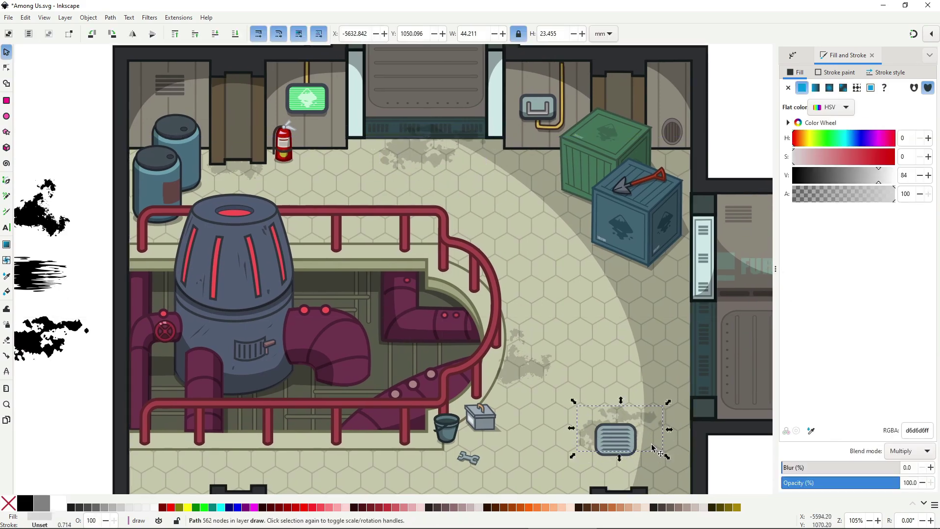
drag(425, 157, 429, 145)
drag(429, 145, 426, 145)
Step: Place a duplicate of the brushed streak texture on the purple furnace pipes, set to Multiply with fill value 87
click(40, 263)
drag(322, 219, 431, 250)
key(ctrl+d)
mouse_move(147, 293)
mouse_down()
mouse_move(420, 356)
mouse_move(555, 350)
mouse_up()
click(909, 451)
click(904, 480)
click(881, 174)
scroll(555, 349, up, 3)
click(563, 421)
Step: Place the brushed streak texture on the front faces of the blue and green crates
scroll(454, 364, down, 3)
click(465, 357)
drag(466, 357, 670, 263)
scroll(697, 257, up, 4)
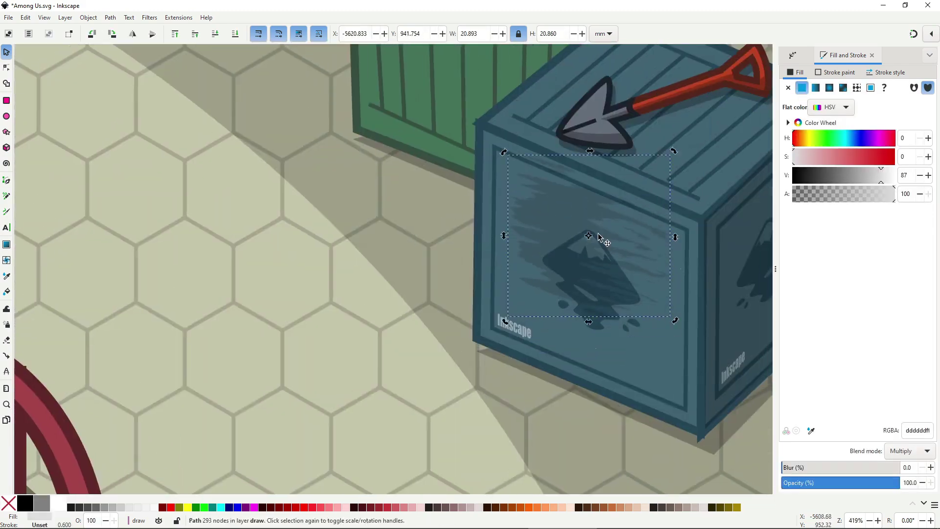
drag(599, 237, 598, 250)
scroll(518, 293, down, 4)
click(521, 327)
click(477, 364)
Step: Place the black splatter texture over the blue crate, resize it, and set it to Multiply with a lighter grey fill
drag(41, 377, 578, 264)
scroll(608, 271, up, 2)
drag(632, 318, 648, 312)
drag(554, 267, 606, 294)
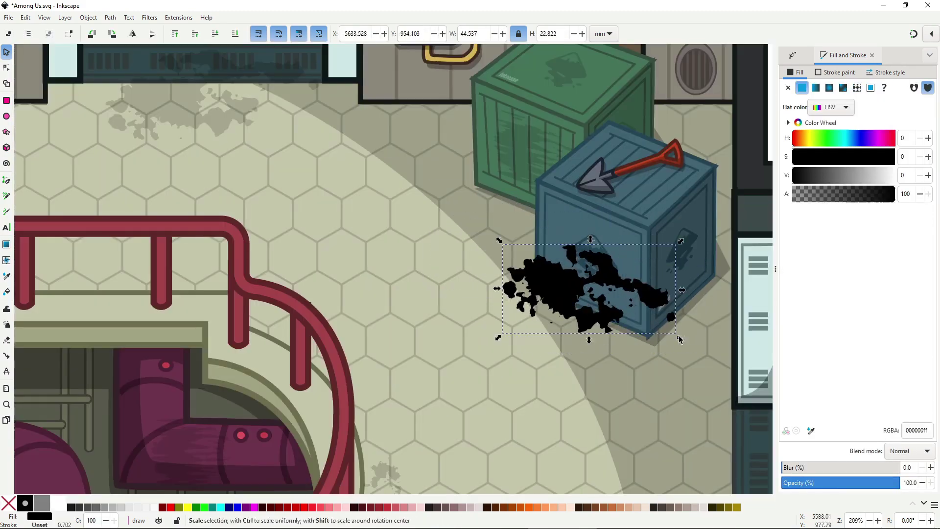
click(909, 450)
click(874, 175)
scroll(479, 302, down, 2)
key(Escape)
scroll(600, 277, down, 1)
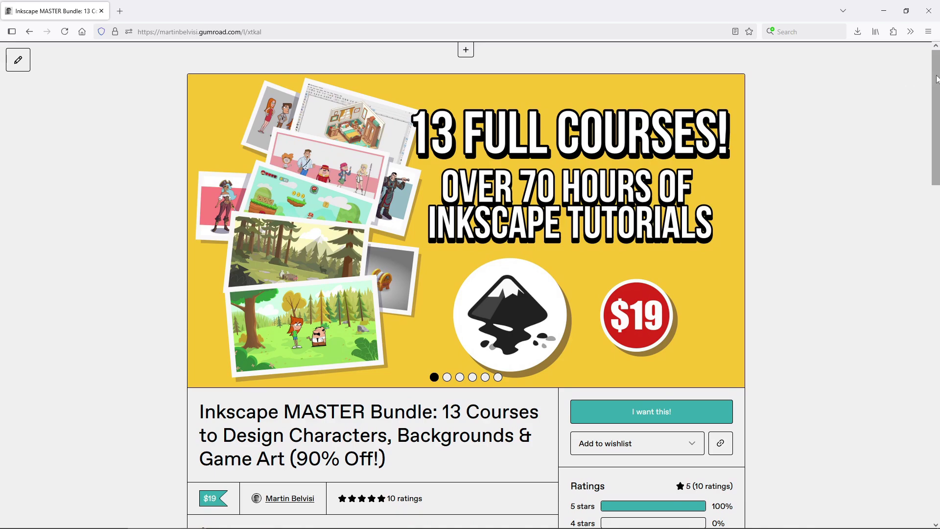
Step: Read the Inkscape MASTER Bundle page on Gumroad in the browser and look through its preview images
scroll(884, 82, down, 6)
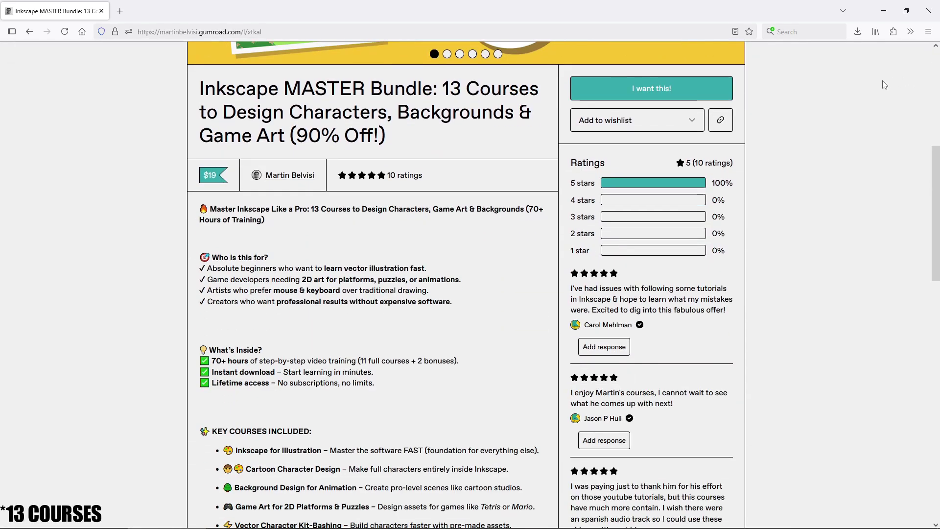
scroll(885, 86, down, 12)
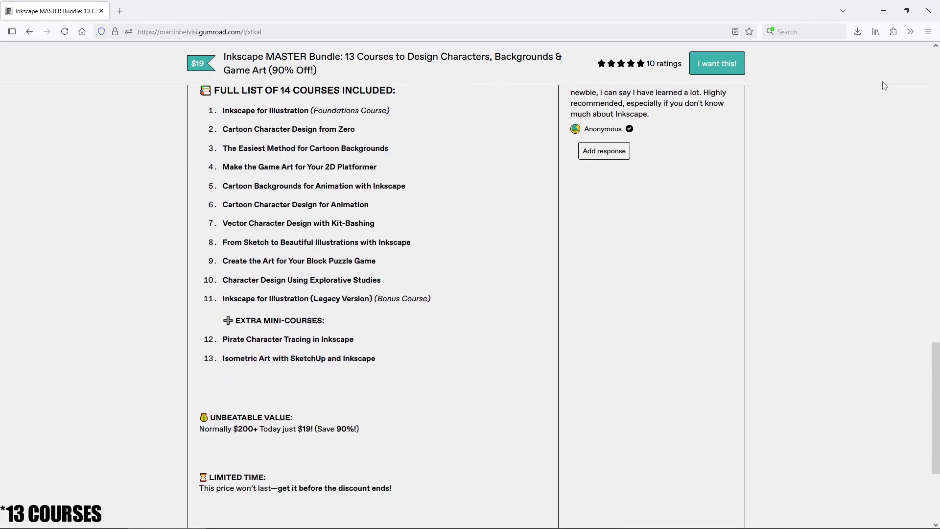
scroll(885, 86, down, 3)
scroll(885, 85, up, 6)
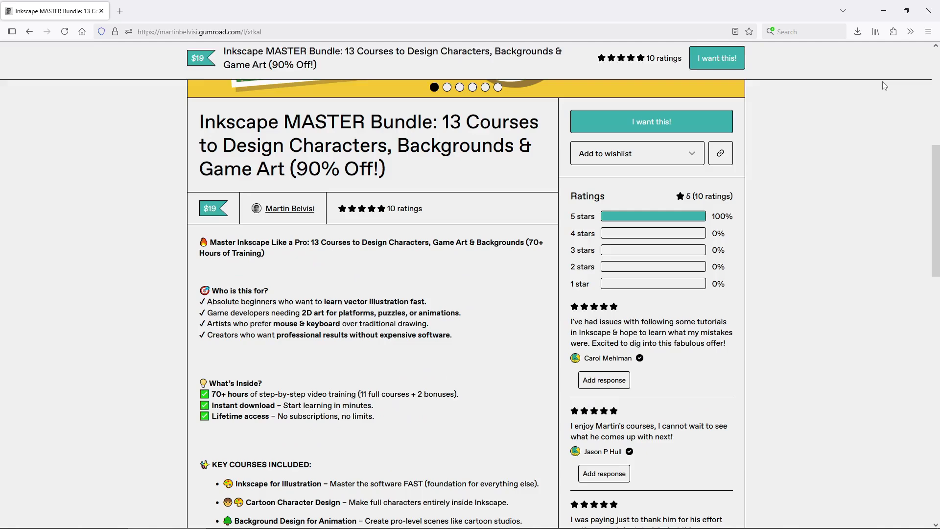
scroll(885, 86, up, 5)
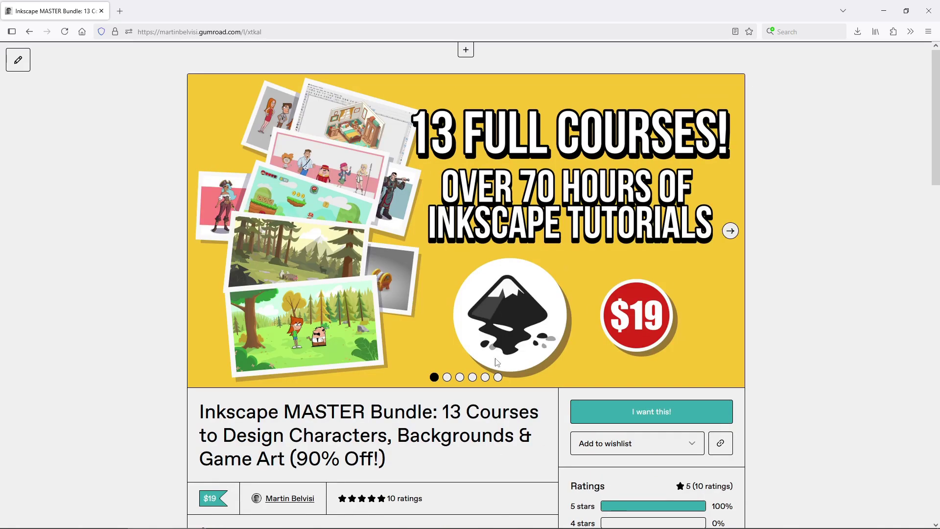
click(447, 379)
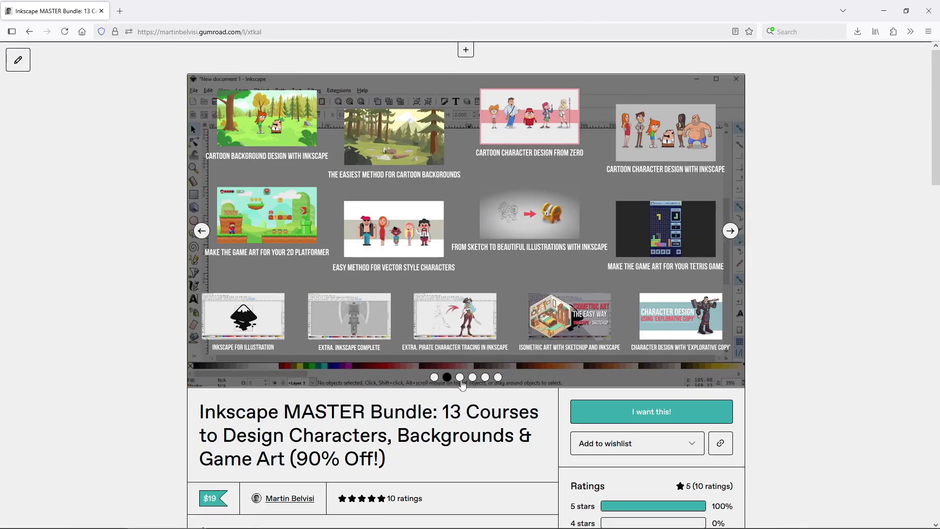
click(460, 379)
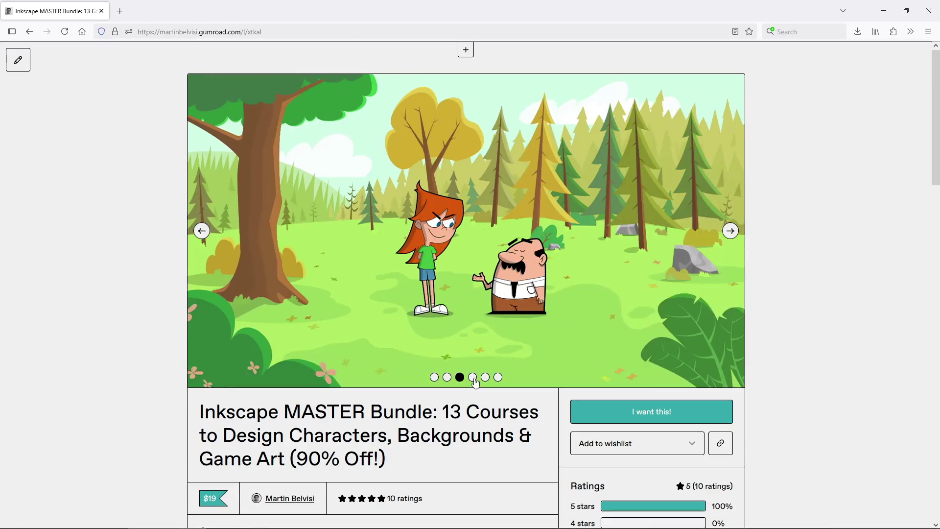
click(472, 378)
click(486, 378)
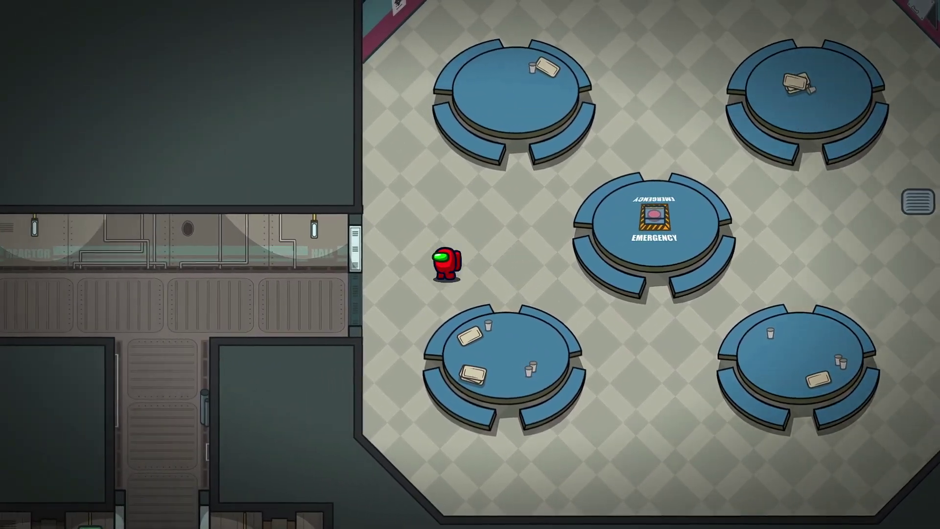
key(a)
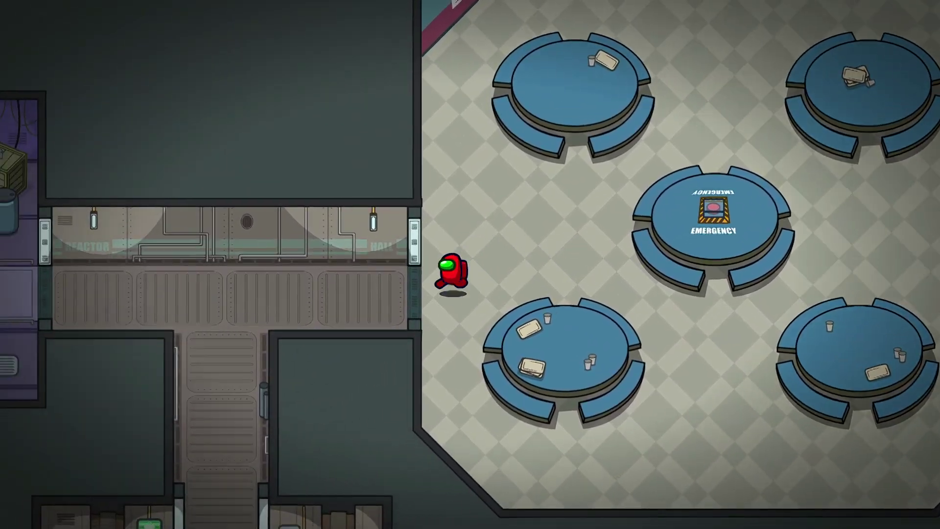
key(s)
key(a)
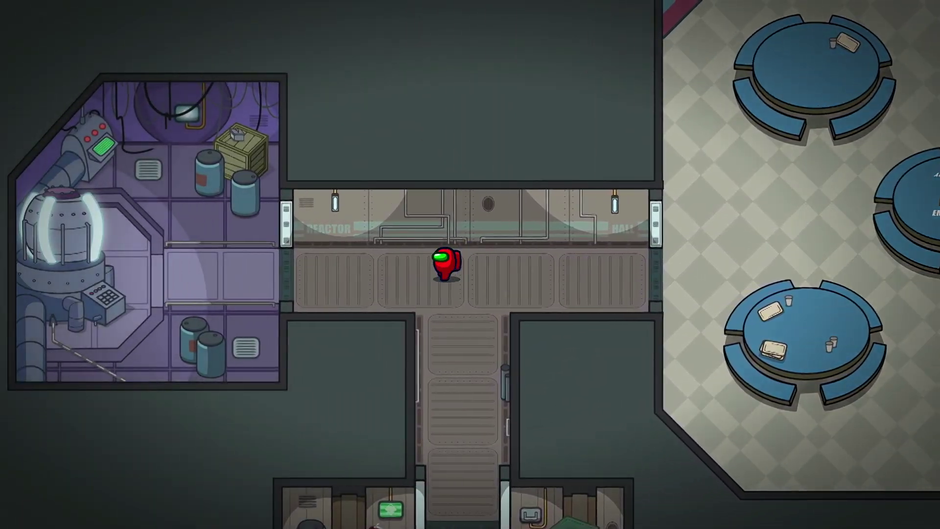
key(a)
key(w)
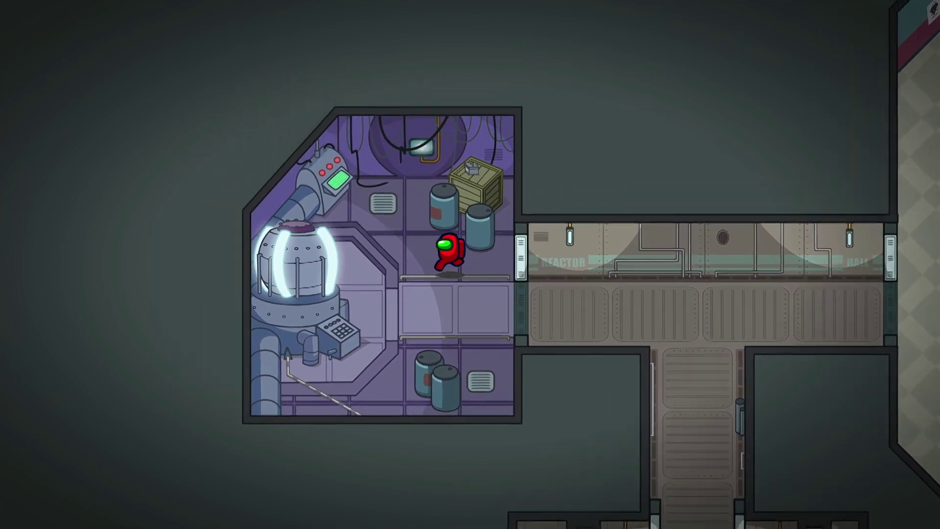
key(d)
key(s)
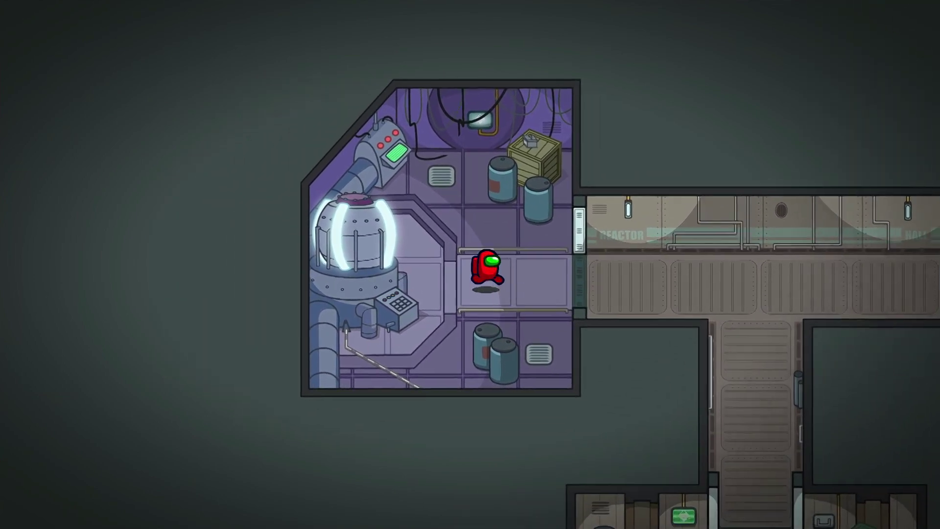
key(d)
key(s)
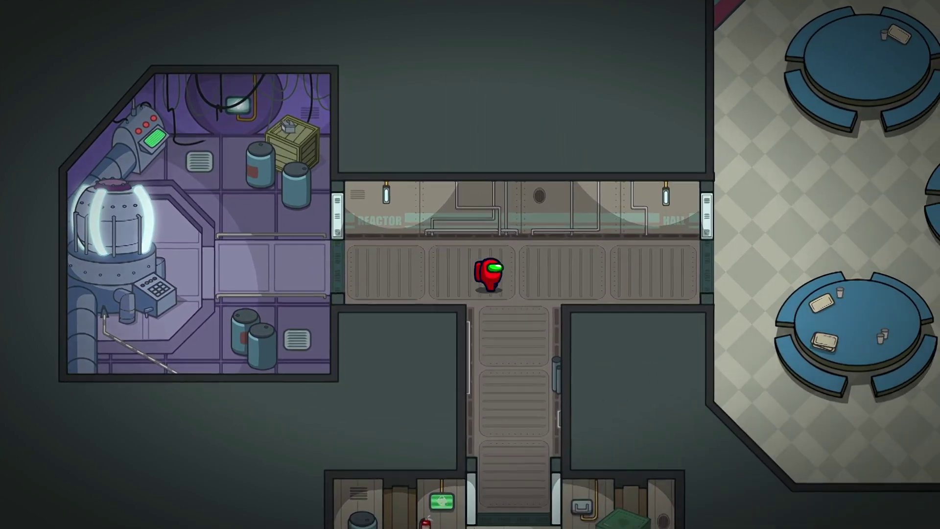
key(s)
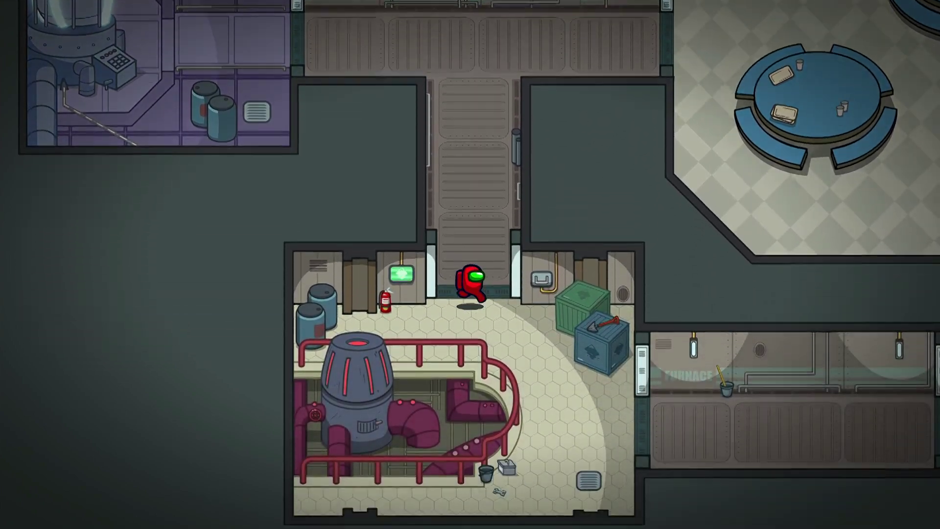
key(d)
key(s)
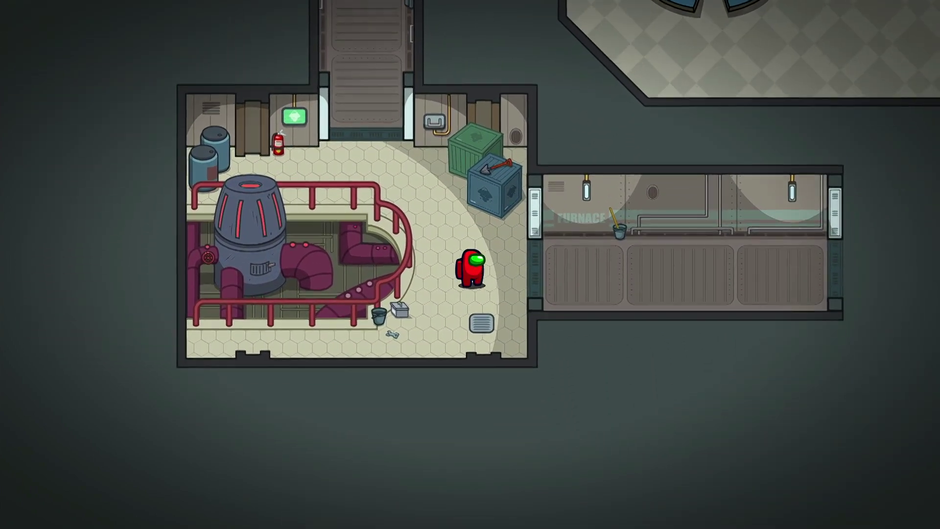
key(d)
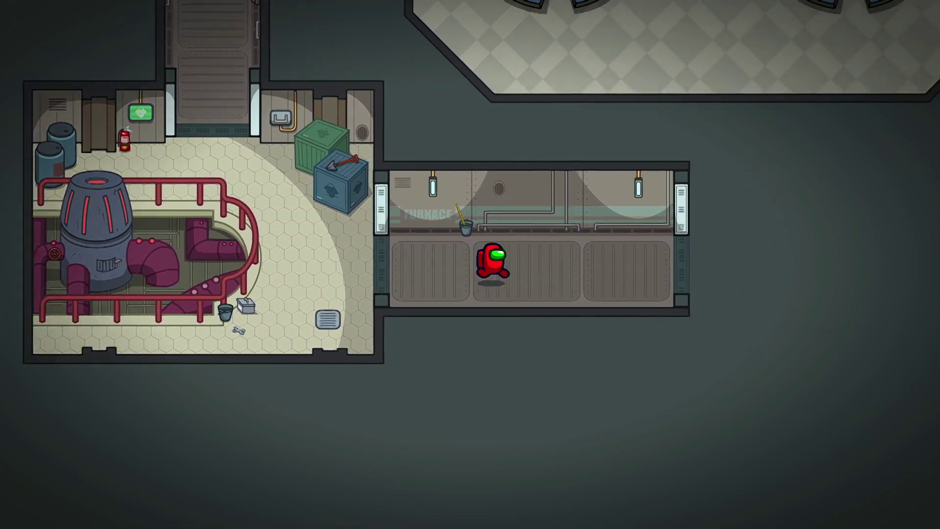
key(a)
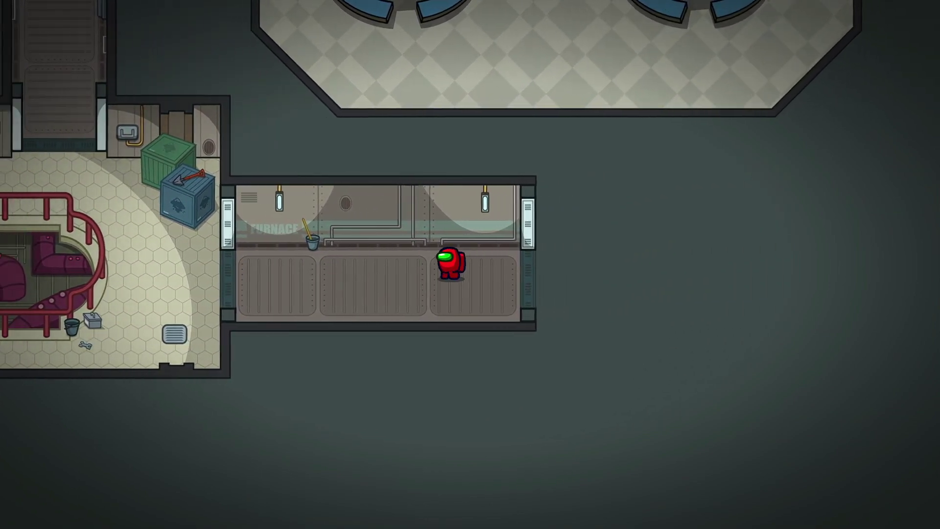
key(s)
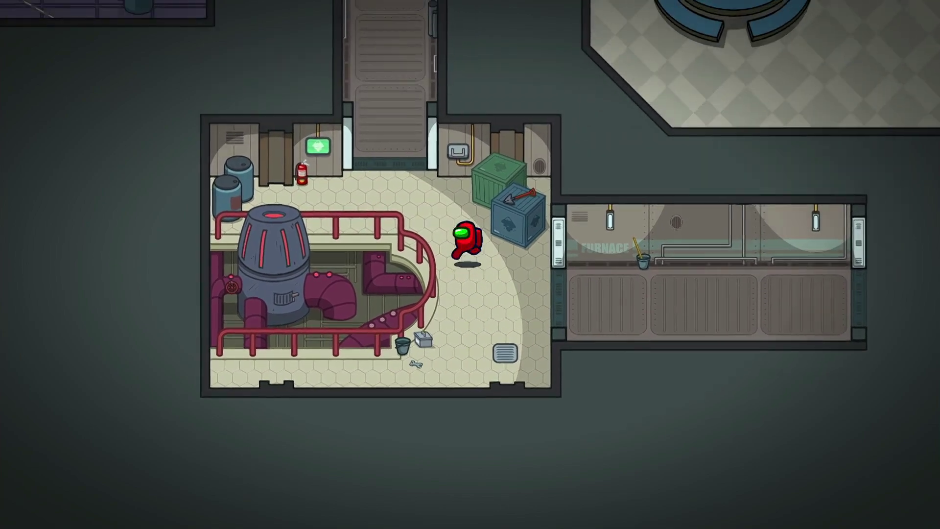
key(w)
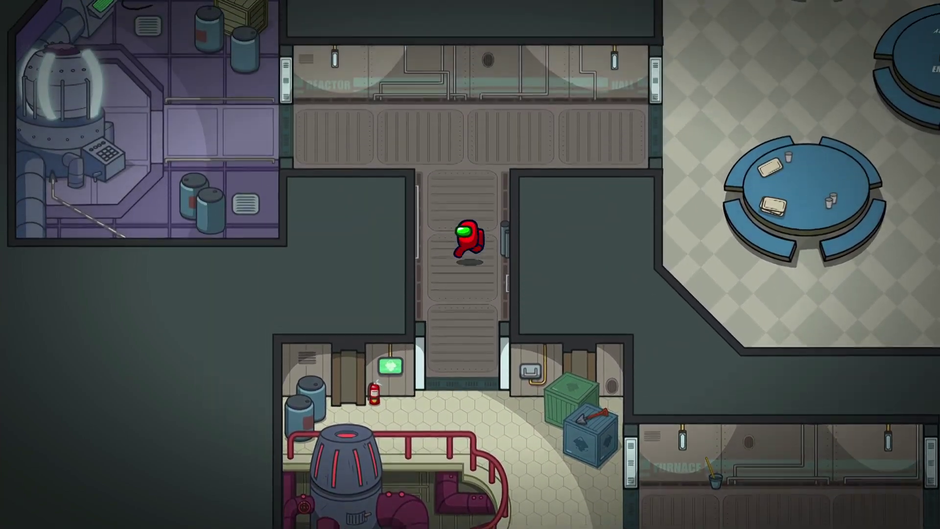